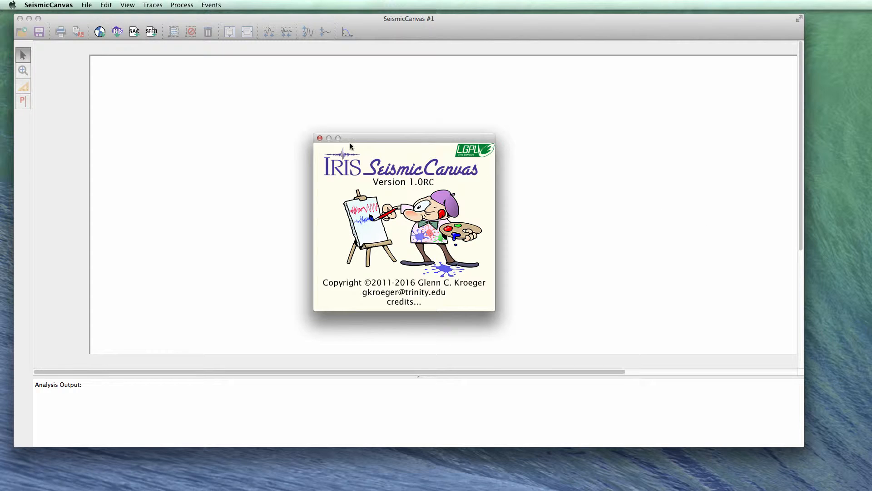
Step: Search the USGS catalogue for events with start date 2016/01/13 and end date 2016/01/20
{"action": "left_click", "coordinate": [319, 139]}
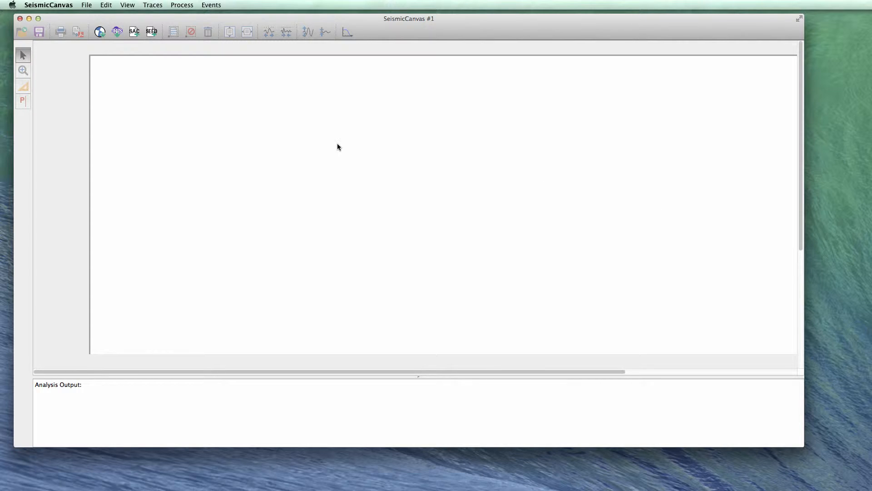
{"action": "left_click", "coordinate": [99, 31]}
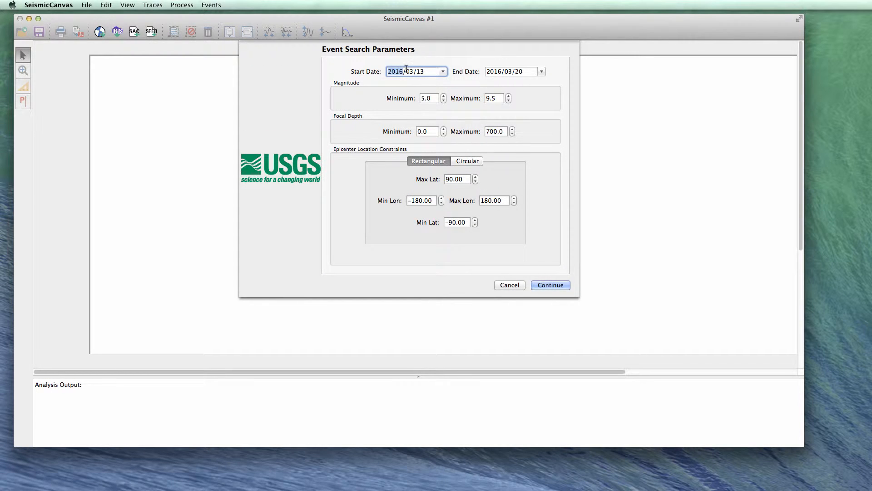
{"action": "left_click", "coordinate": [407, 69]}
{"action": "type", "text": "01"}
{"action": "left_click", "coordinate": [507, 71]}
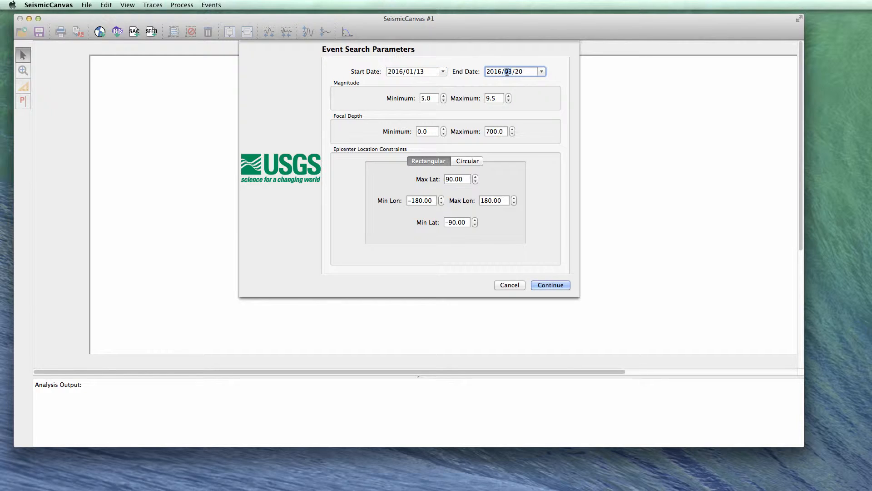
{"action": "type", "text": "01"}
{"action": "left_click", "coordinate": [554, 285]}
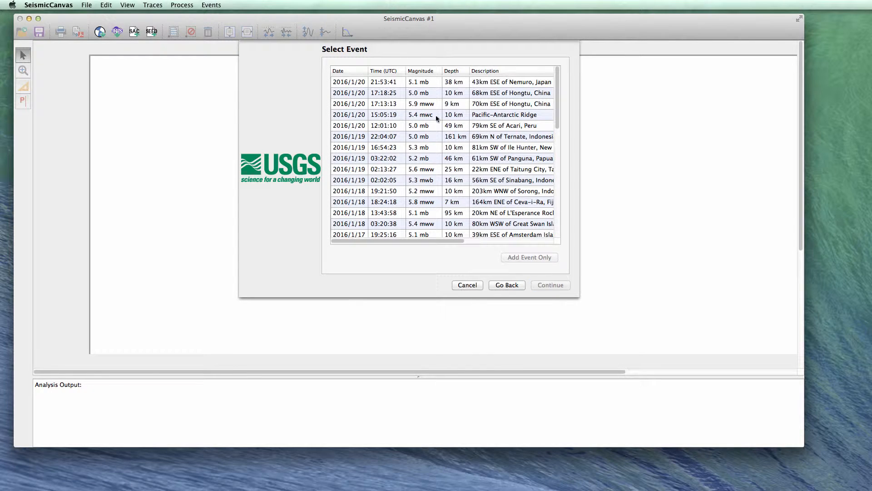
Step: Sort the events by descending magnitude and choose the 5.9 mww event 70km ESE of Hongtu, China
{"action": "left_click", "coordinate": [425, 72]}
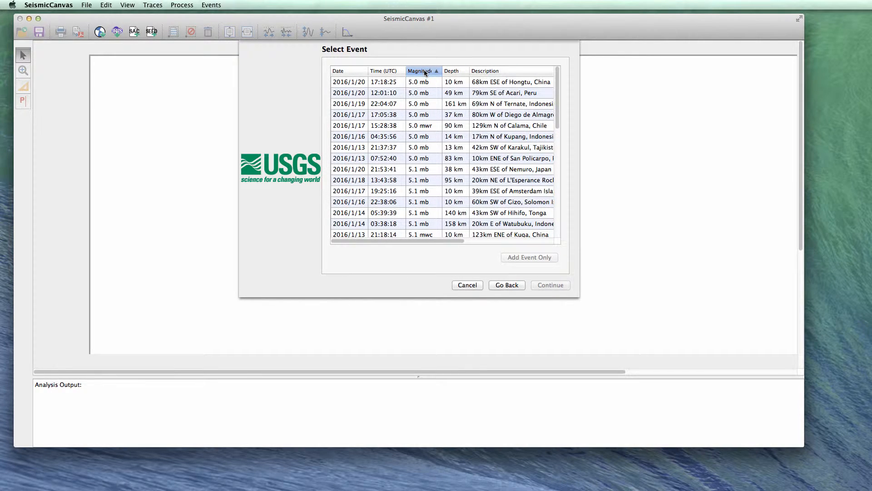
{"action": "left_click", "coordinate": [425, 71]}
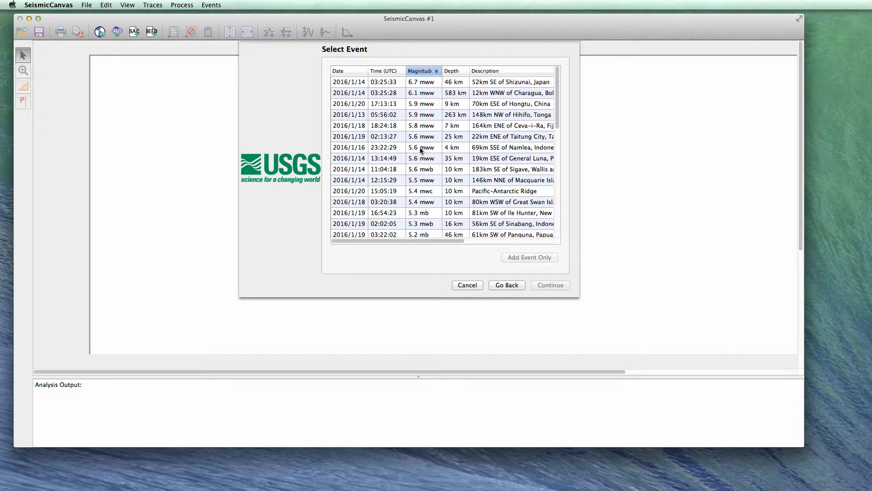
{"action": "left_click", "coordinate": [422, 103]}
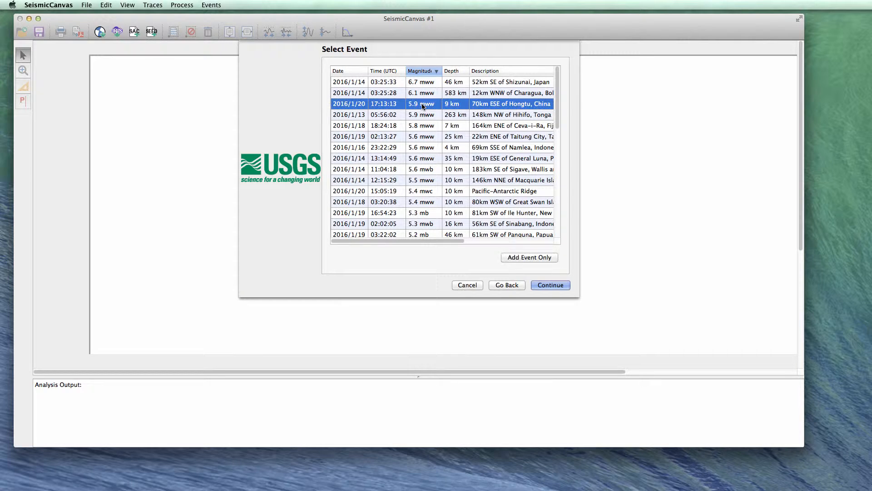
{"action": "left_click", "coordinate": [548, 286]}
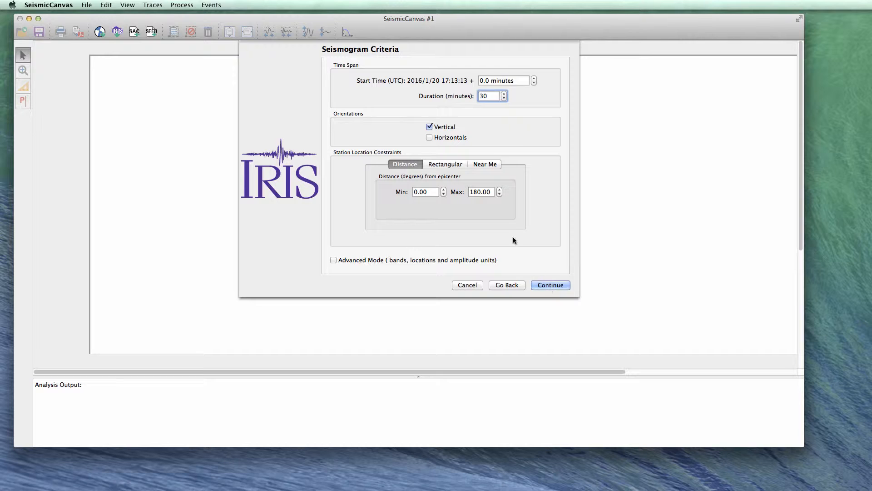
Step: Limit the stations to a maximum of 25 degrees from the epicenter and list those in the GSN network
{"action": "left_click", "coordinate": [480, 193]}
{"action": "double_click", "coordinate": [478, 191]}
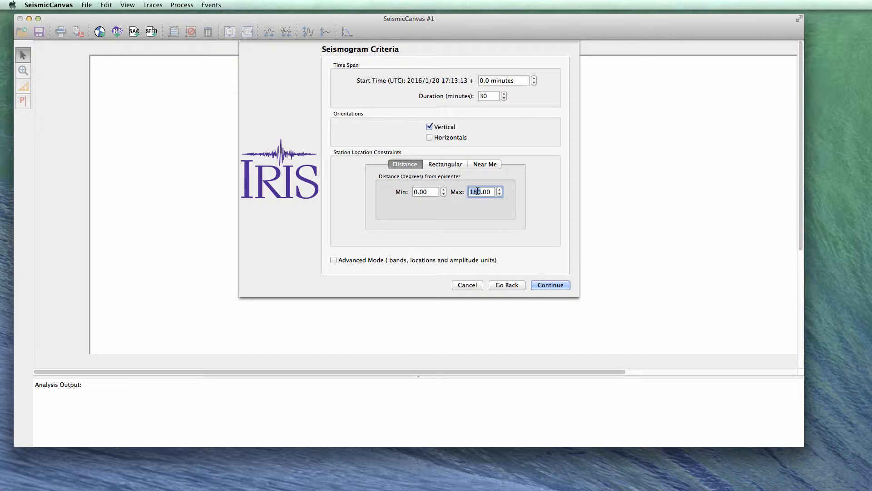
{"action": "type", "text": "25"}
{"action": "left_click", "coordinate": [541, 286]}
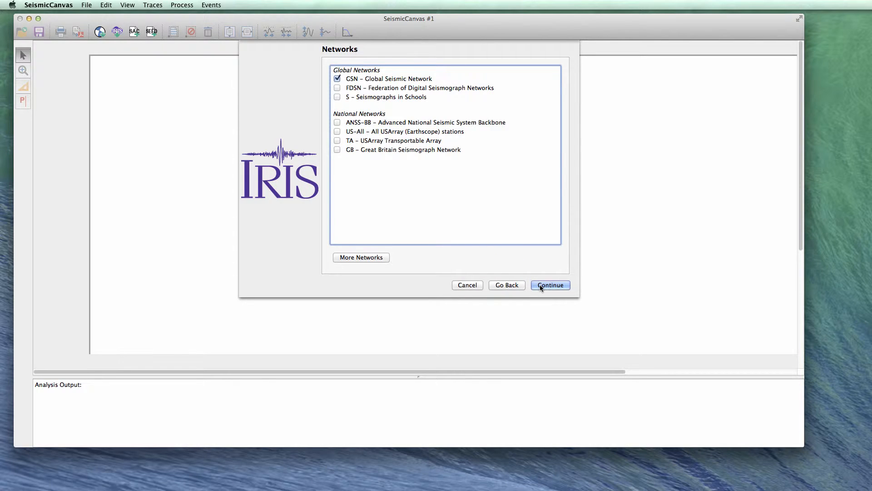
{"action": "left_click", "coordinate": [541, 287]}
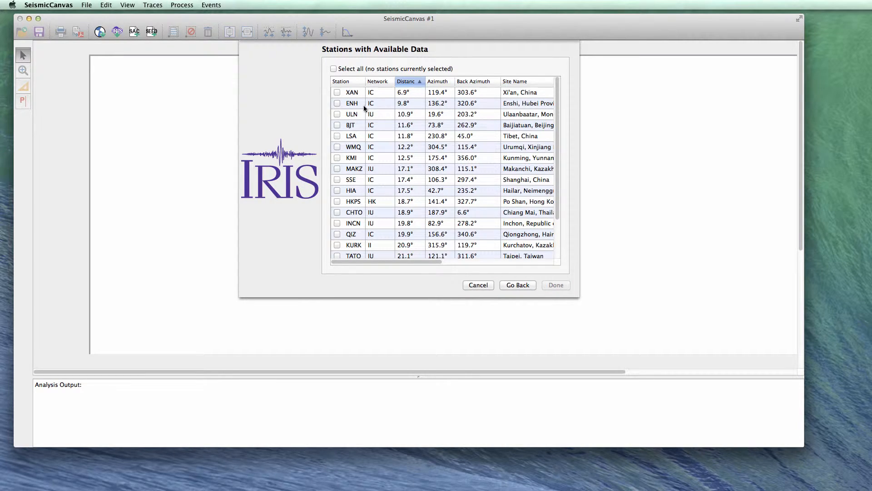
Step: Select stations ULN, BJT, KMI, HIA, CHTO and INCN and load their seismograms
{"action": "left_click", "coordinate": [339, 115]}
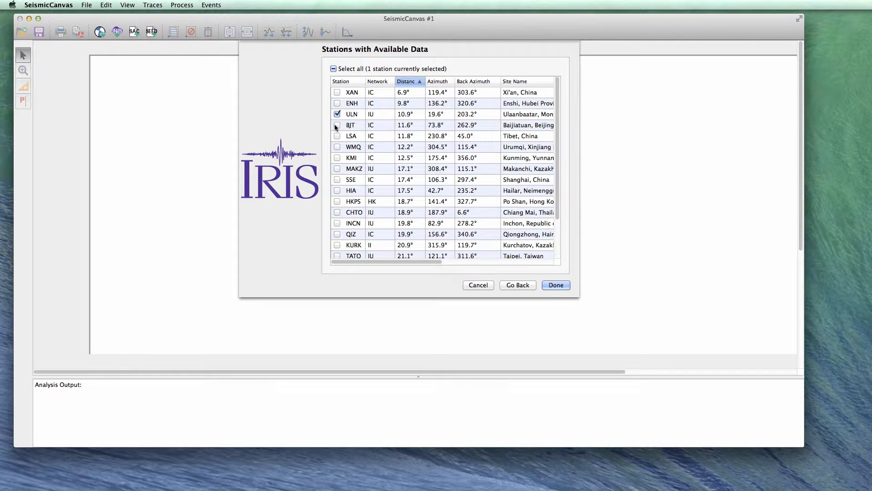
{"action": "left_click", "coordinate": [336, 124]}
{"action": "left_click", "coordinate": [338, 157]}
{"action": "left_click", "coordinate": [337, 191]}
{"action": "left_click", "coordinate": [337, 212]}
{"action": "left_click", "coordinate": [338, 223]}
{"action": "left_click", "coordinate": [555, 285]}
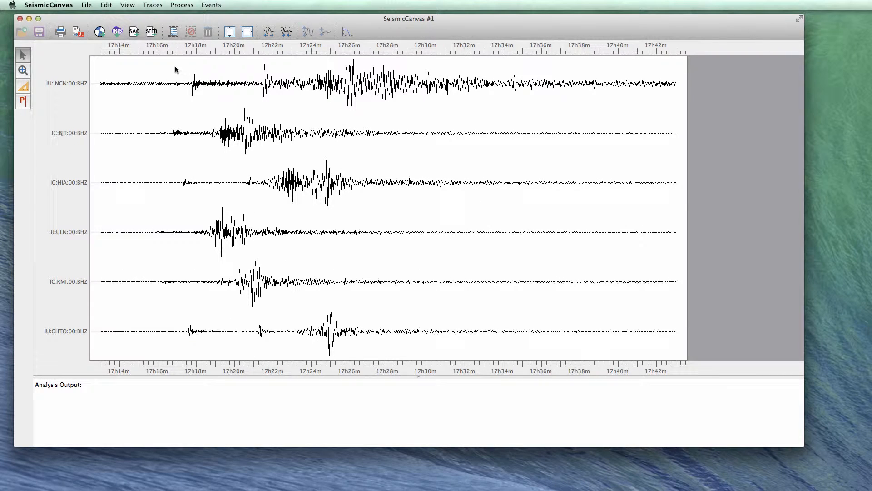
Step: Band-pass filter all traces with corner periods of 1.0 and 100.0 secs, expressed as frequencies of 0.010 and 1.000 hz
{"action": "left_click", "coordinate": [174, 32]}
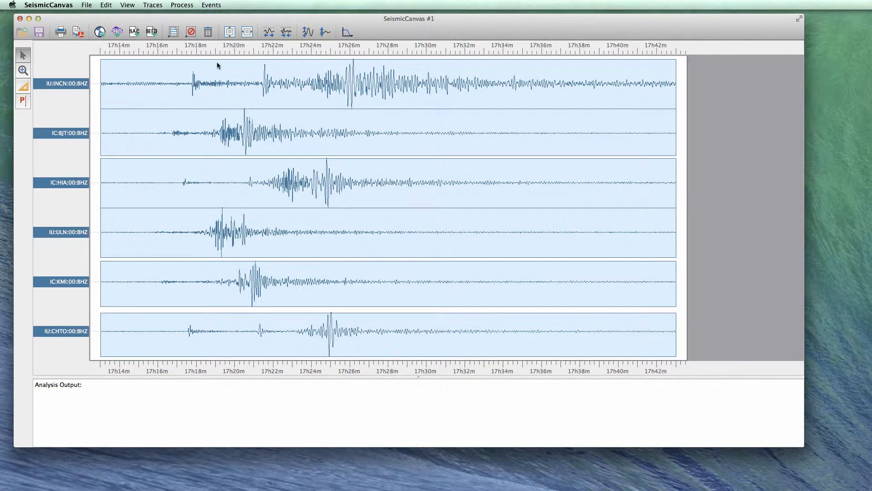
{"action": "left_click", "coordinate": [343, 34]}
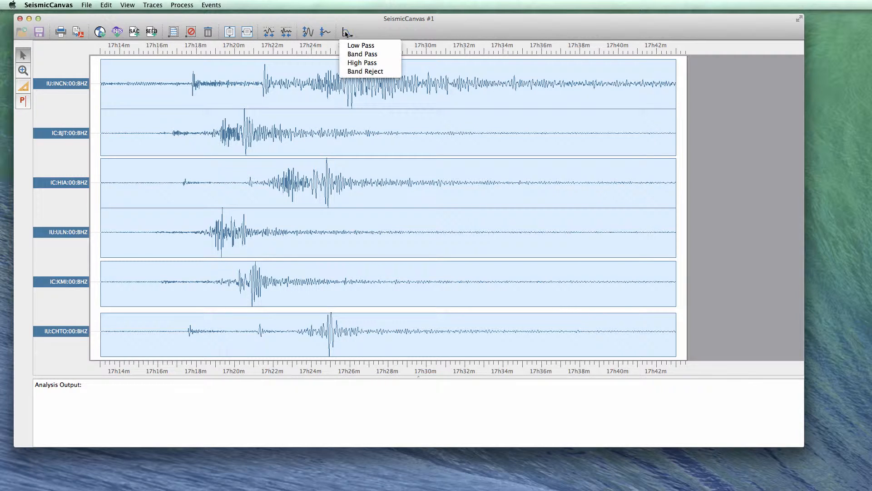
{"action": "left_click", "coordinate": [358, 52]}
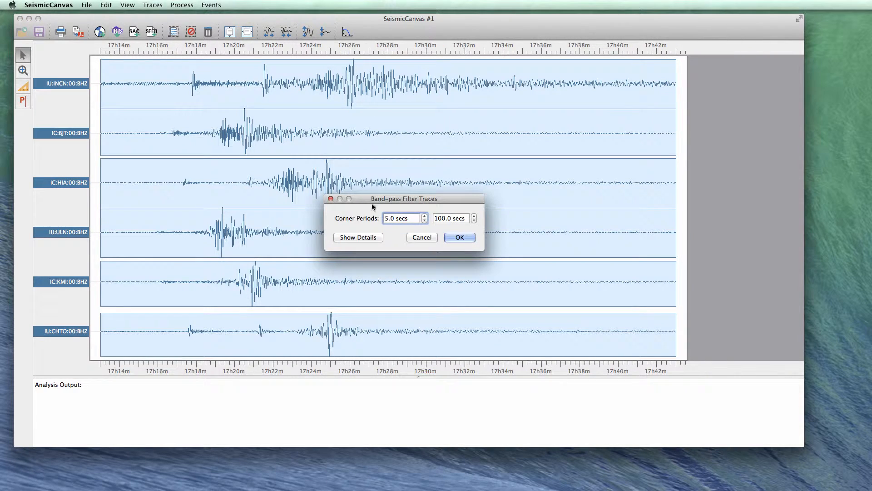
{"action": "left_click", "coordinate": [424, 222]}
{"action": "left_click", "coordinate": [424, 221]}
{"action": "left_click", "coordinate": [425, 221]}
{"action": "left_click", "coordinate": [424, 221]}
{"action": "left_click", "coordinate": [369, 237]}
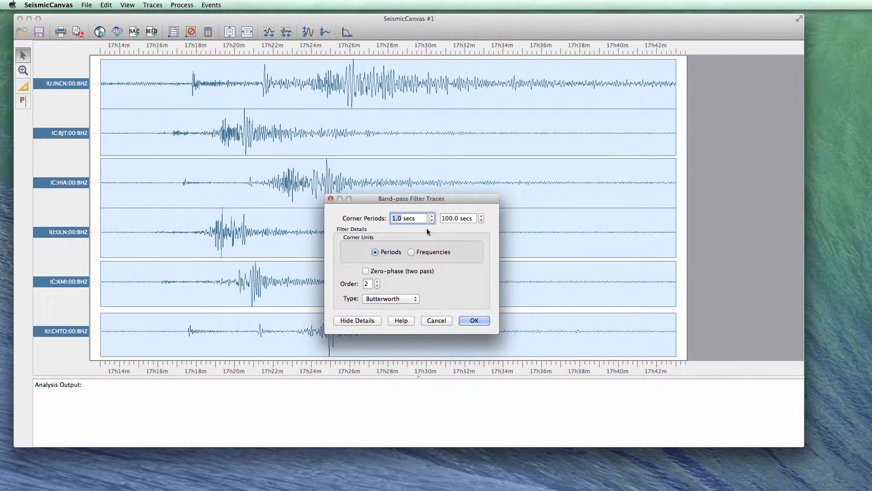
{"action": "left_click", "coordinate": [415, 253]}
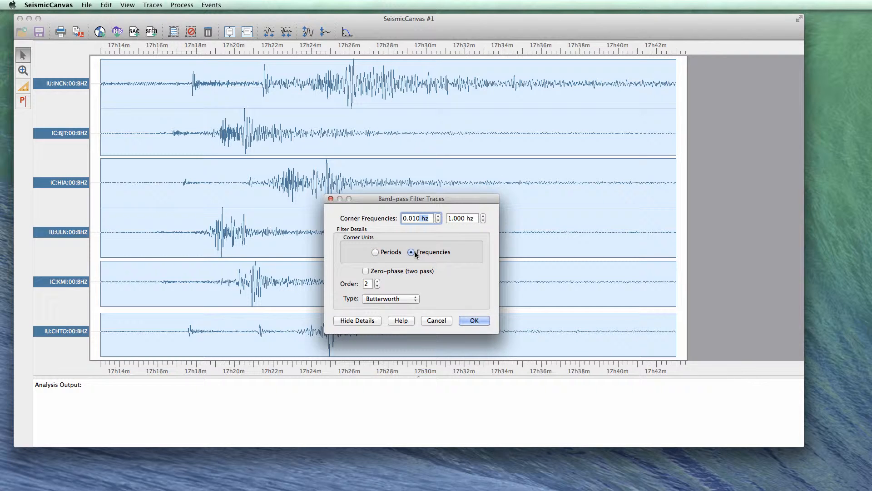
{"action": "left_click", "coordinate": [472, 321]}
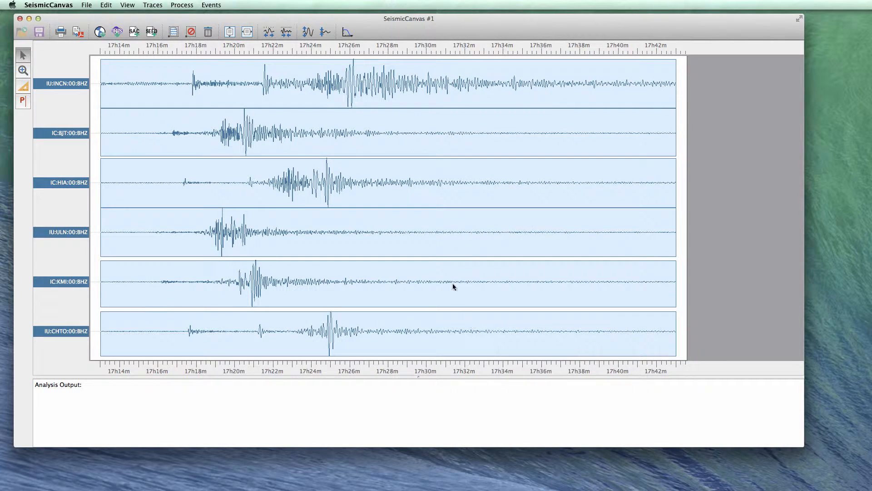
{"action": "left_click", "coordinate": [440, 250]}
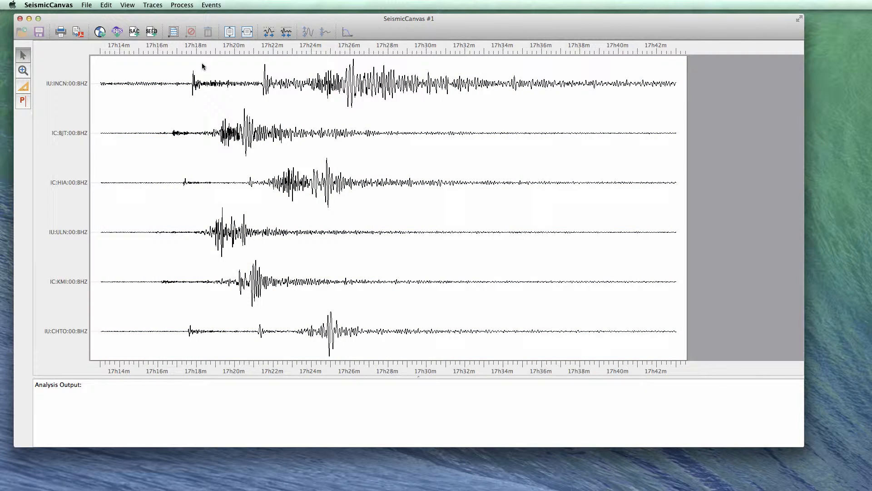
Step: Display the seismograms as a record section with the vertical axis set to Distance (km)
{"action": "left_click", "coordinate": [124, 3]}
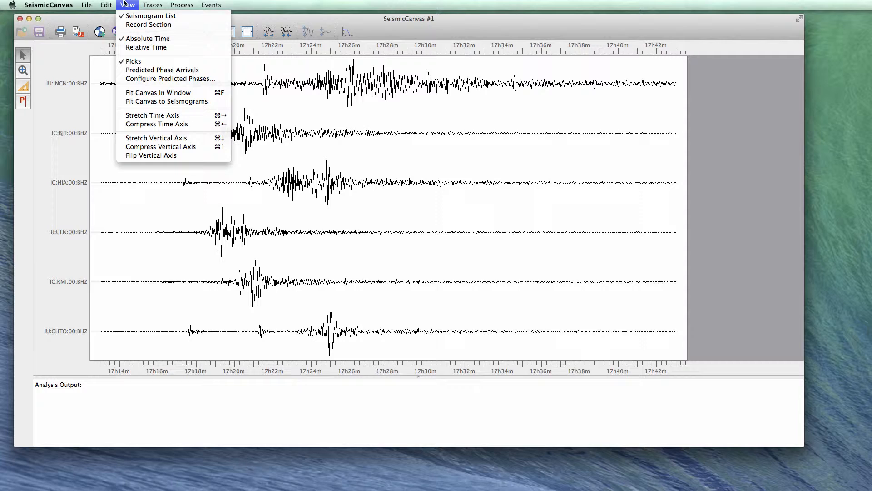
{"action": "left_click", "coordinate": [129, 25]}
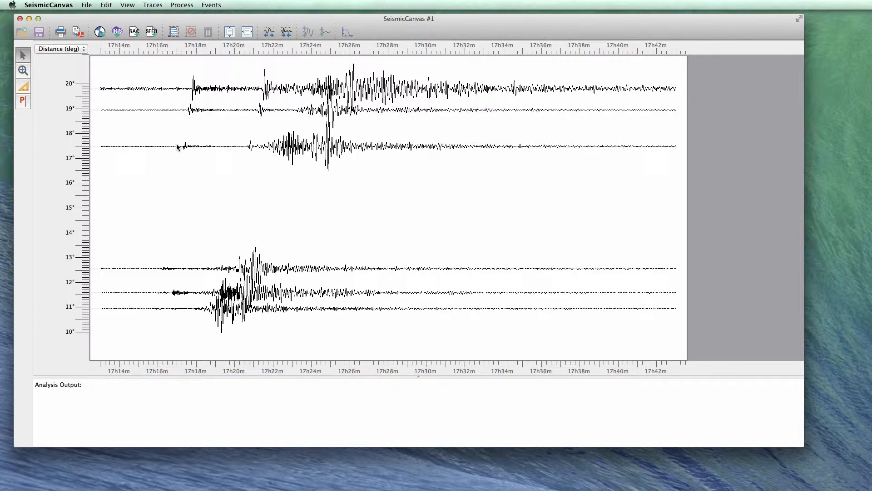
{"action": "left_click", "coordinate": [78, 50]}
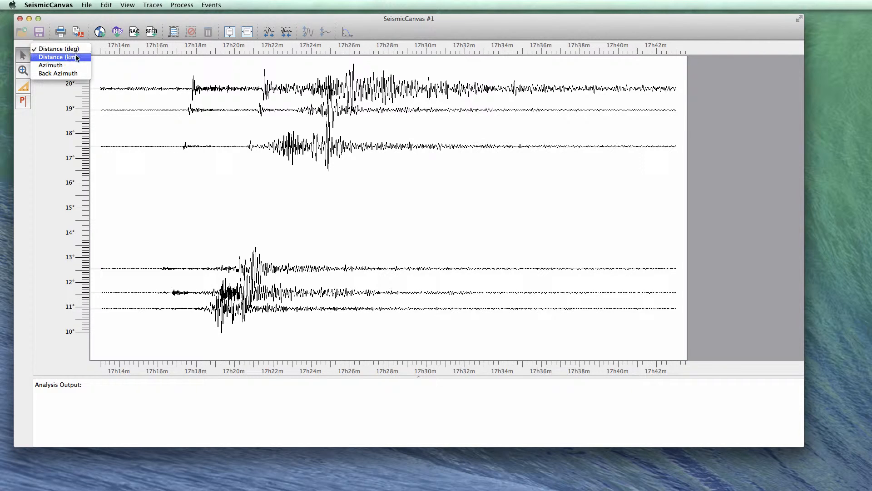
{"action": "left_click", "coordinate": [78, 58]}
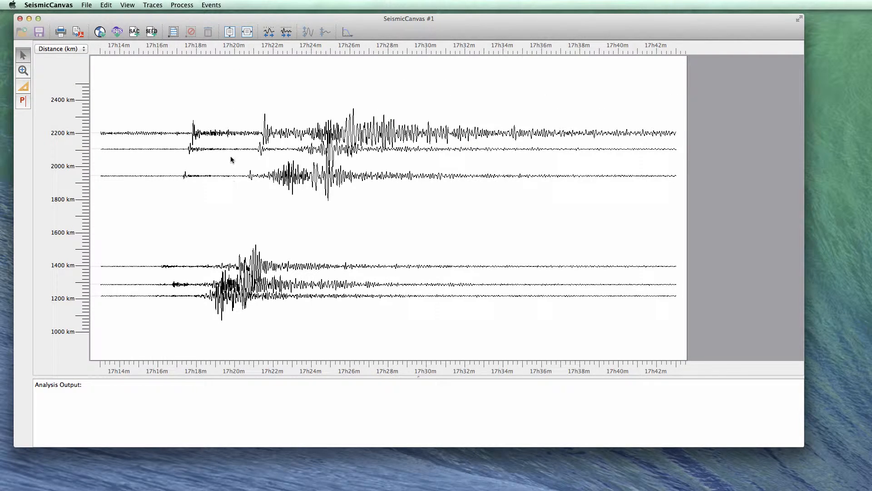
Step: Format all six traces with cycling colors of green and blue at stroke weight 1.0
{"action": "left_click_drag", "start_coordinate": [213, 123], "coordinate": [358, 313]}
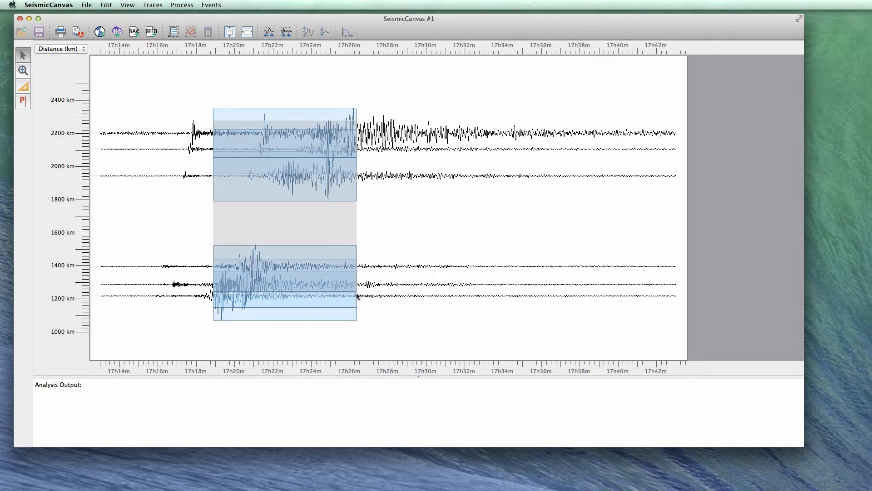
{"action": "right_click", "coordinate": [341, 283]}
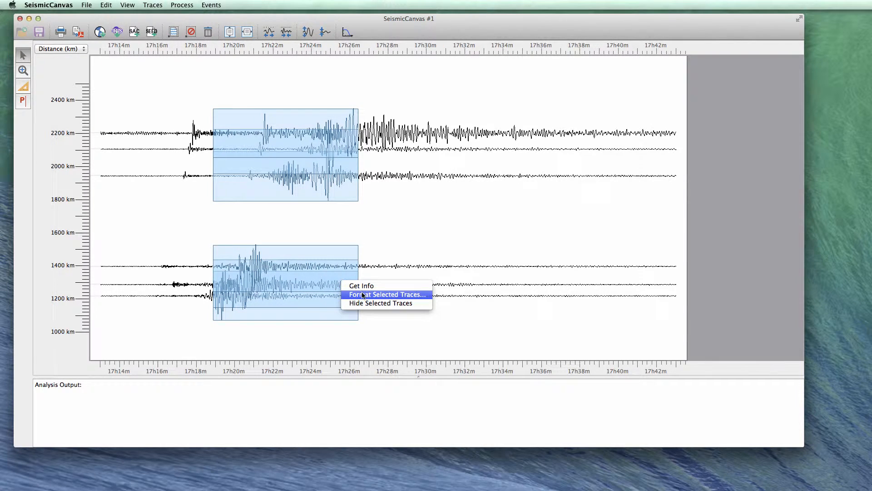
{"action": "left_click", "coordinate": [362, 294]}
{"action": "left_click", "coordinate": [391, 304]}
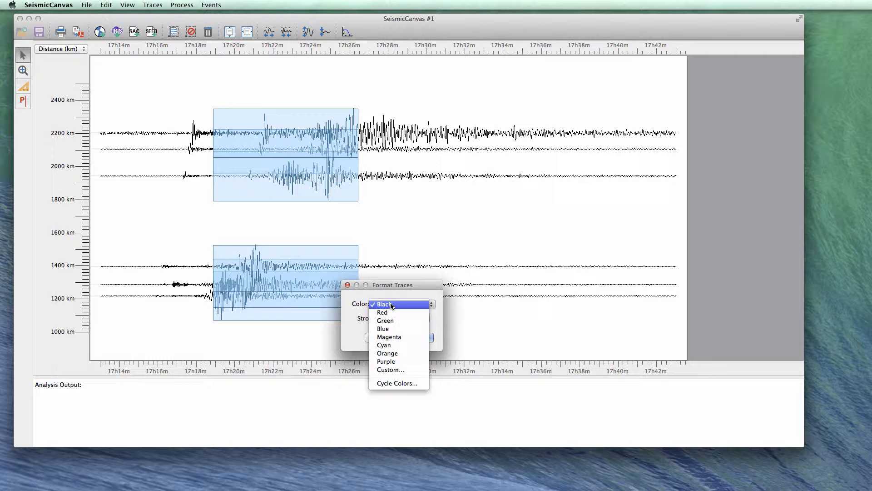
{"action": "left_click", "coordinate": [398, 382]}
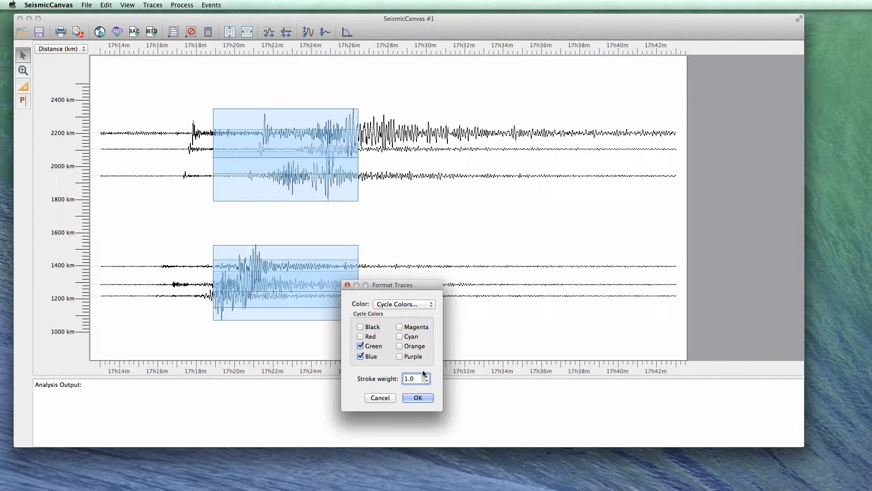
{"action": "left_click", "coordinate": [419, 397]}
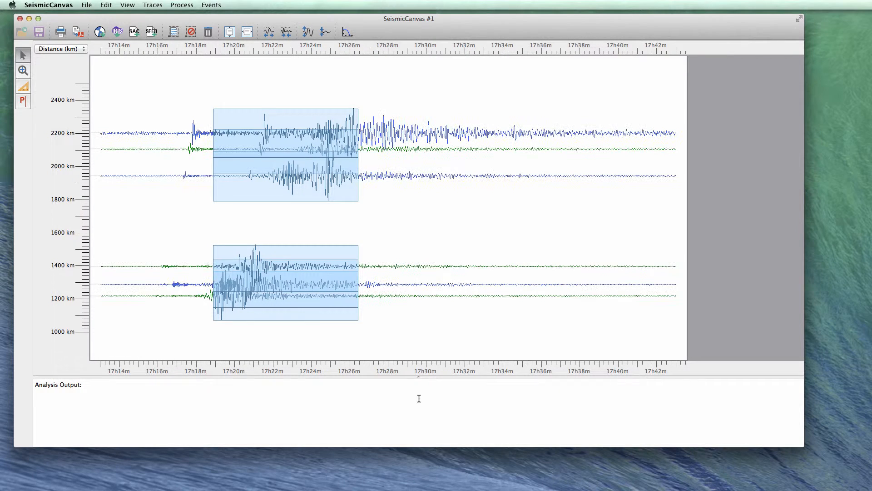
{"action": "left_click", "coordinate": [431, 330]}
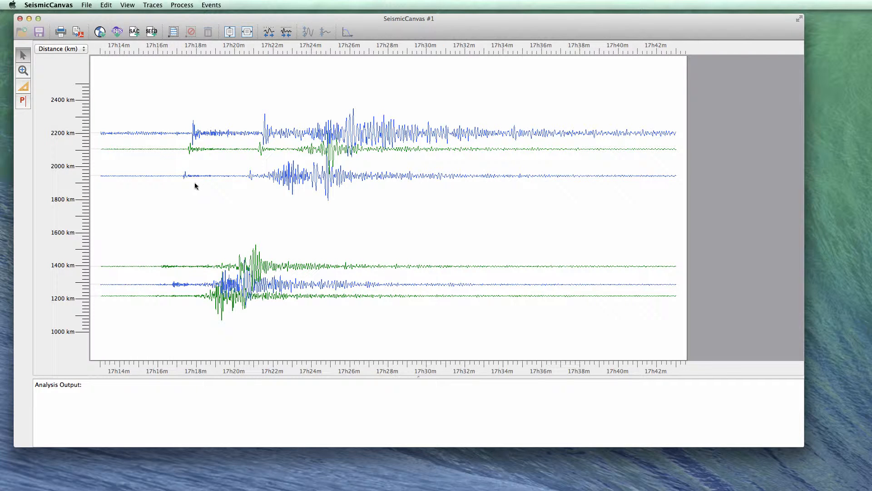
Step: Measure the apparent velocity between the second arrivals on the nearest and farthest of the three distant traces
{"action": "left_click", "coordinate": [29, 86]}
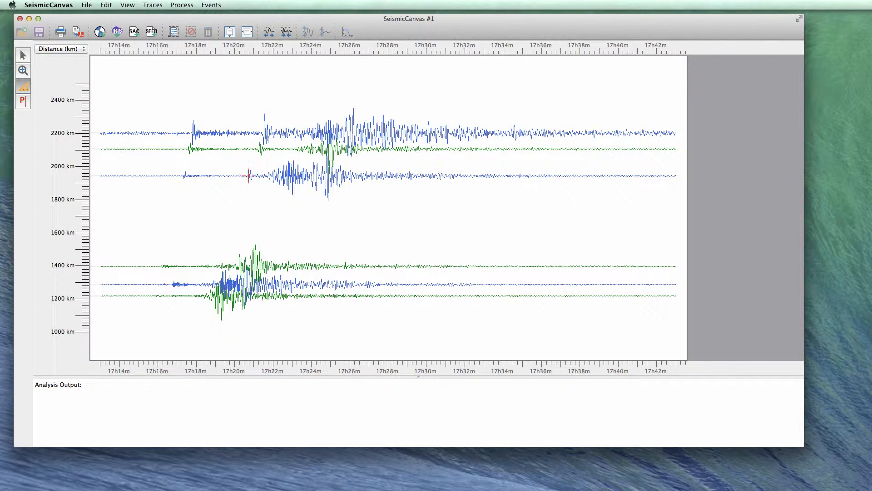
{"action": "left_click_drag", "start_coordinate": [249, 176], "coordinate": [261, 133]}
{"action": "left_click_drag", "start_coordinate": [261, 132], "coordinate": [262, 132]}
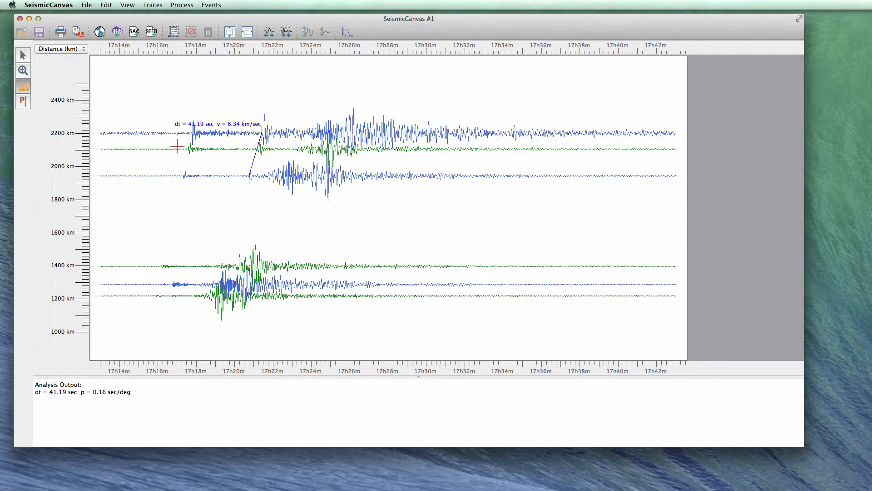
Step: Overlay the predicted travel time curves on the record section and scale all traces to a common amplitude
{"action": "left_click", "coordinate": [127, 5]}
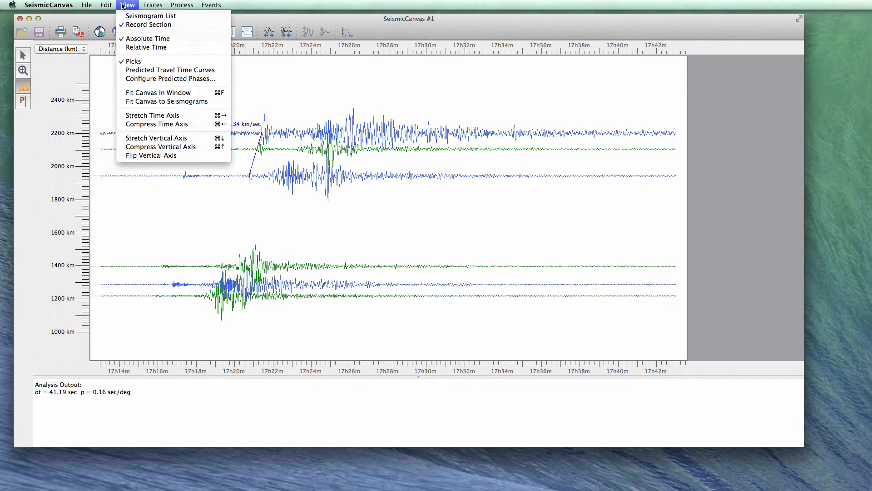
{"action": "left_click", "coordinate": [130, 70]}
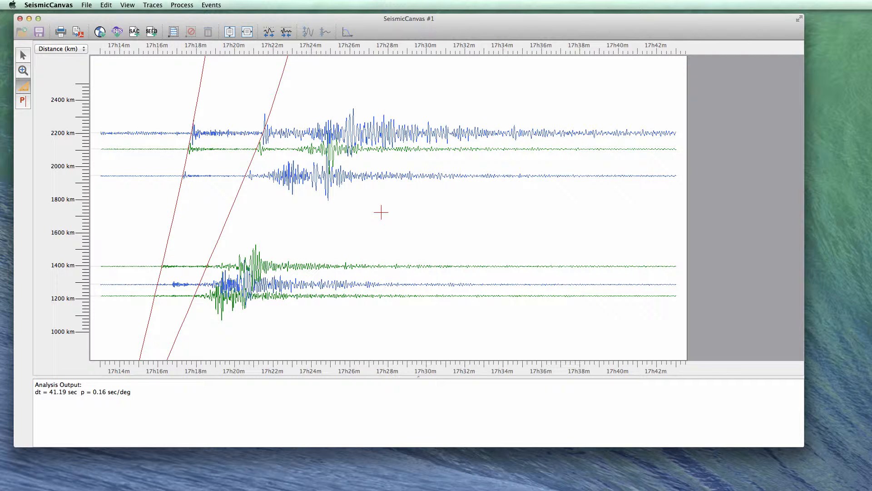
{"action": "left_click", "coordinate": [158, 6]}
{"action": "left_click", "coordinate": [161, 39]}
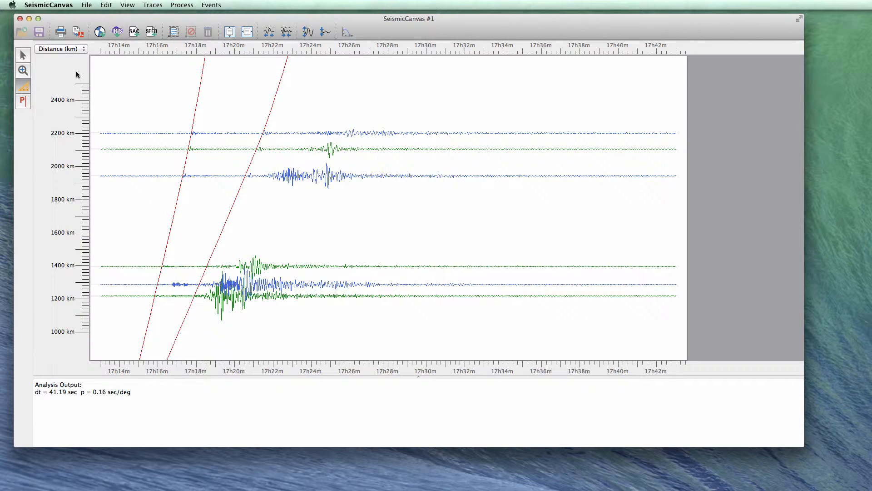
Step: Enlarge the amplitude of all traces by stretching the height of the distant blue trace near 1950 km
{"action": "left_click", "coordinate": [28, 59]}
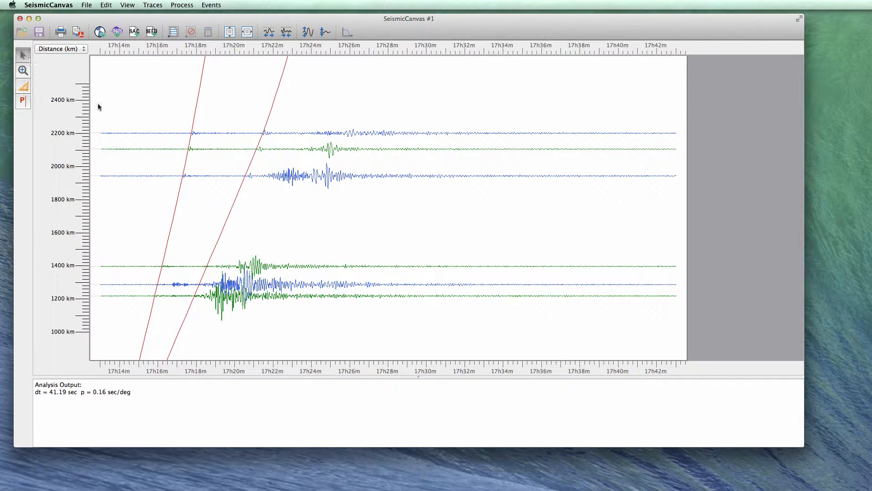
{"action": "left_click", "coordinate": [282, 180]}
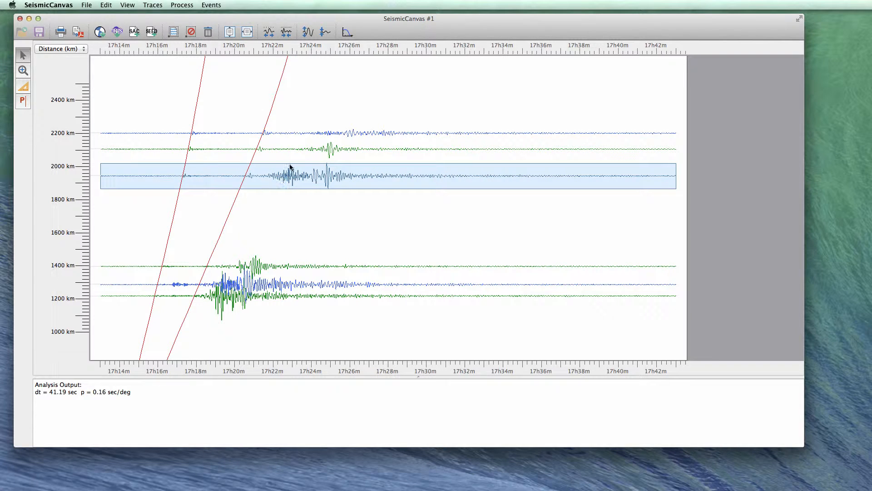
{"action": "left_click_drag", "start_coordinate": [291, 163], "coordinate": [293, 154]}
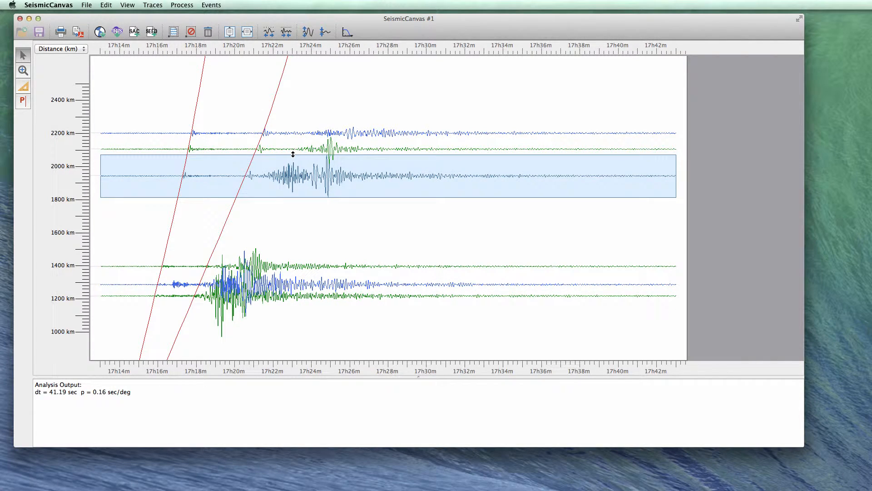
{"action": "left_click", "coordinate": [299, 221]}
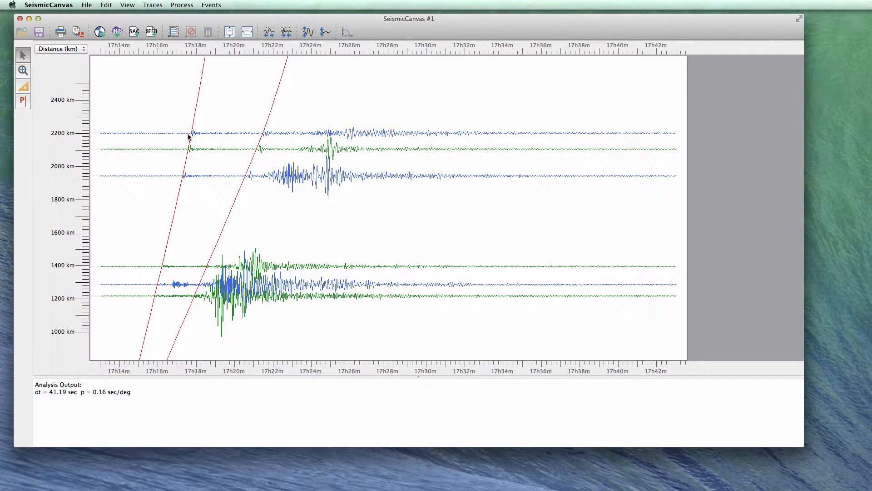
Step: Pick the P arrivals on the two most distant traces, INCN and CHTO, at the first wave onsets
{"action": "left_click", "coordinate": [25, 71]}
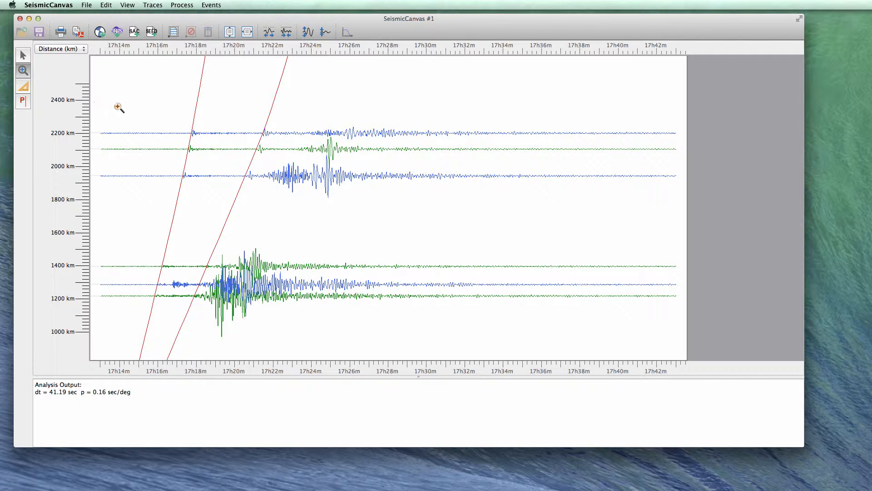
{"action": "left_click_drag", "start_coordinate": [159, 115], "coordinate": [211, 166]}
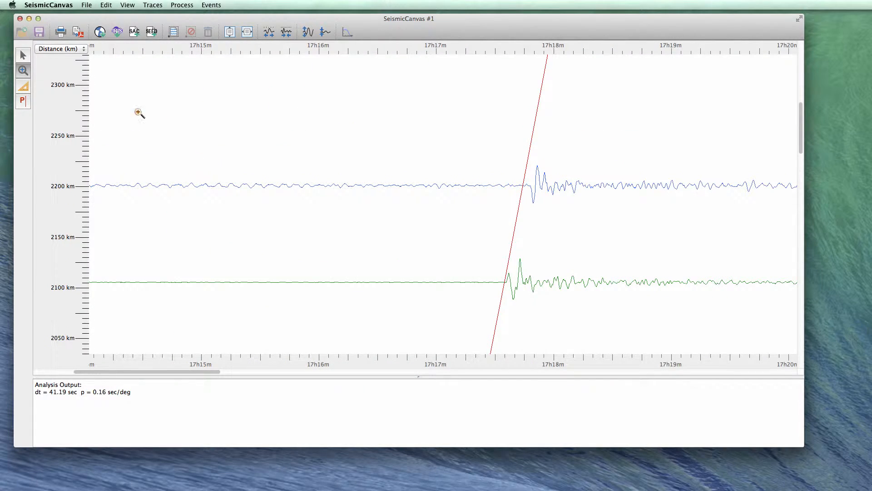
{"action": "left_click", "coordinate": [27, 102]}
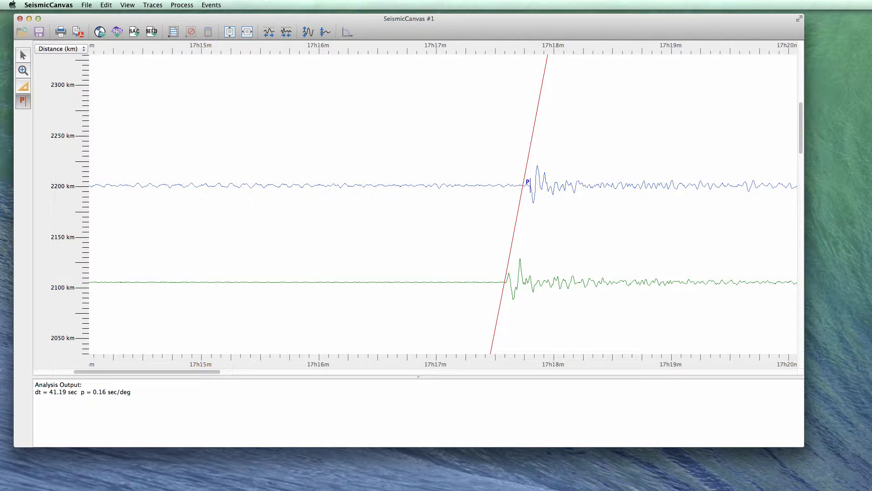
{"action": "left_click", "coordinate": [529, 184]}
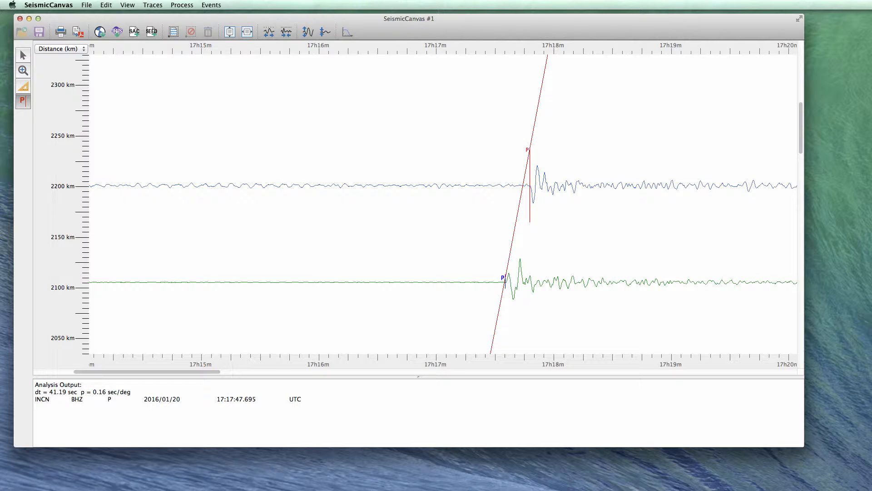
{"action": "left_click", "coordinate": [505, 280]}
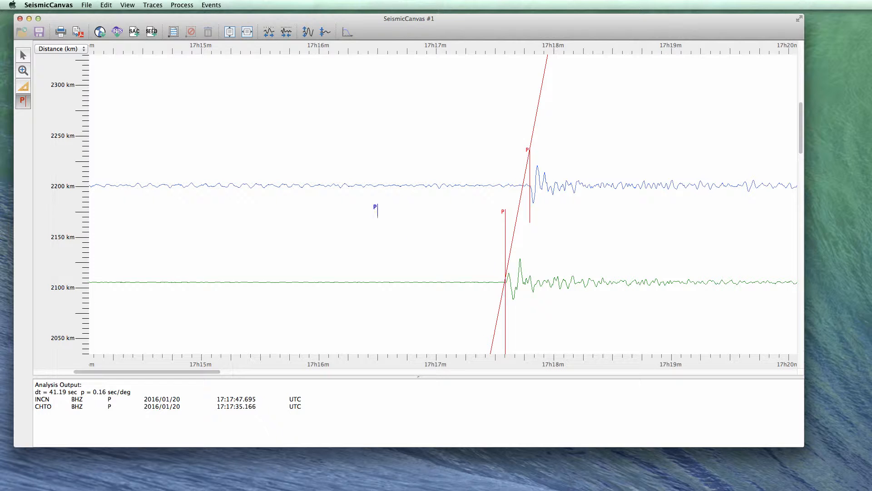
{"action": "left_click", "coordinate": [228, 35]}
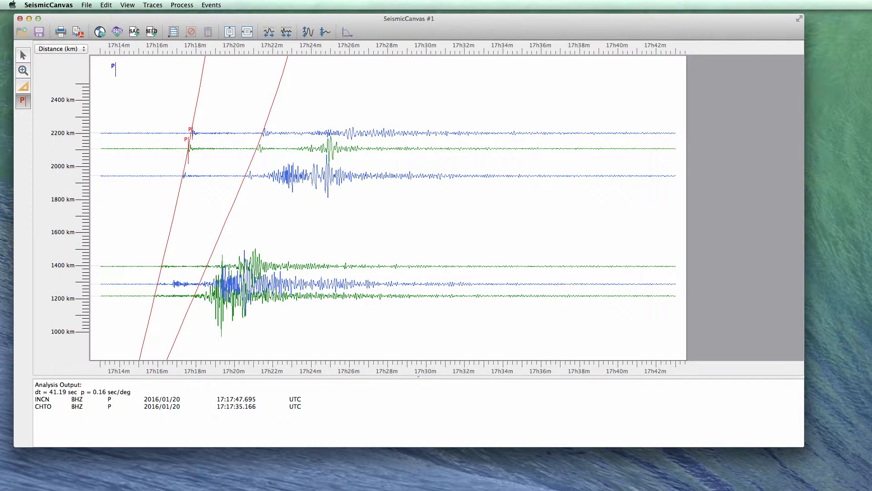
Step: Pick the S arrivals on the two most distant traces, INCN and CHTO, near the second predicted travel time curve
{"action": "left_click", "coordinate": [23, 72]}
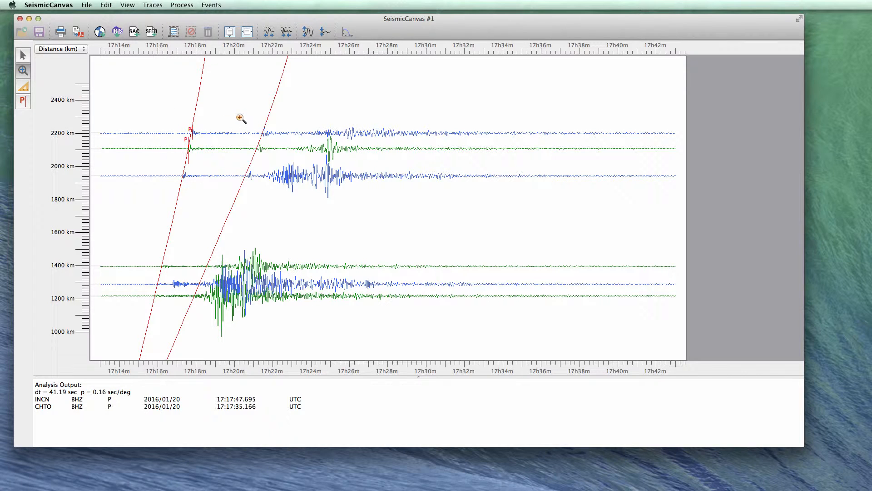
{"action": "left_click_drag", "start_coordinate": [237, 118], "coordinate": [282, 158]}
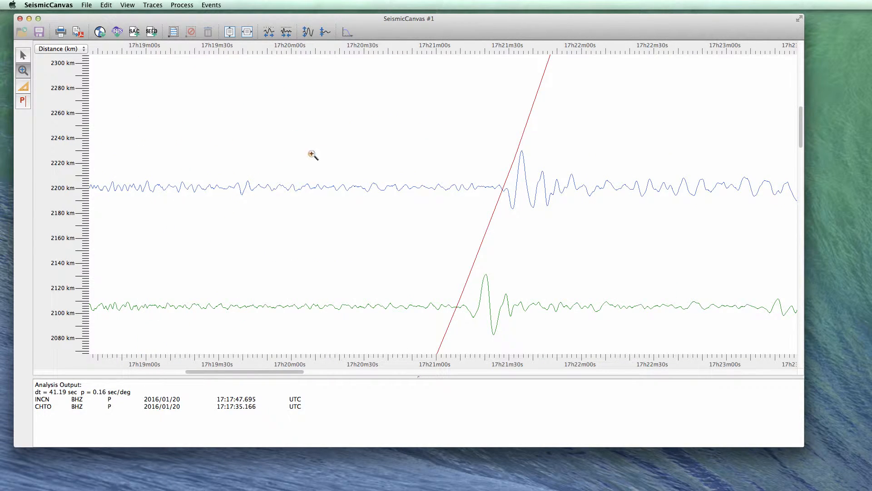
{"action": "left_click", "coordinate": [21, 101]}
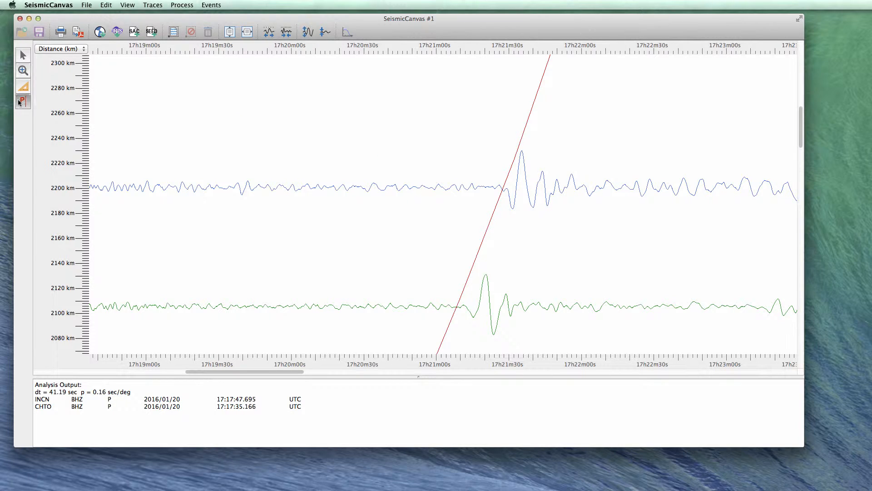
{"action": "left_click", "coordinate": [350, 160]}
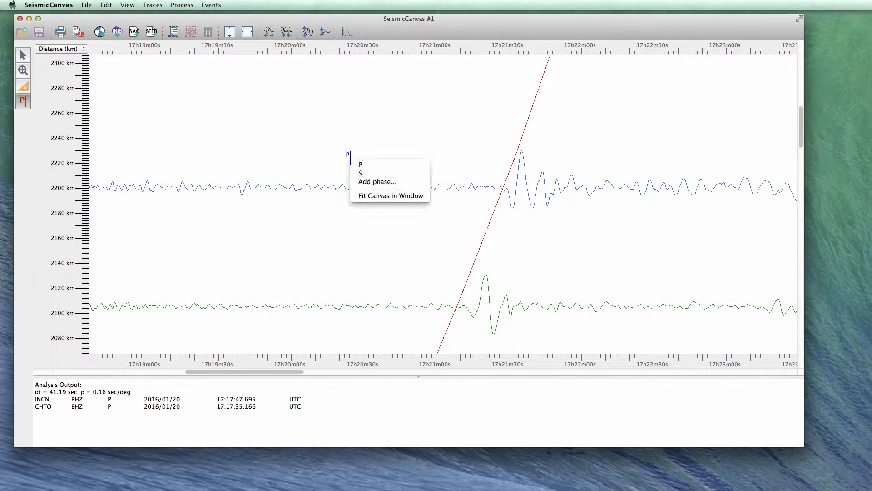
{"action": "left_click", "coordinate": [360, 172]}
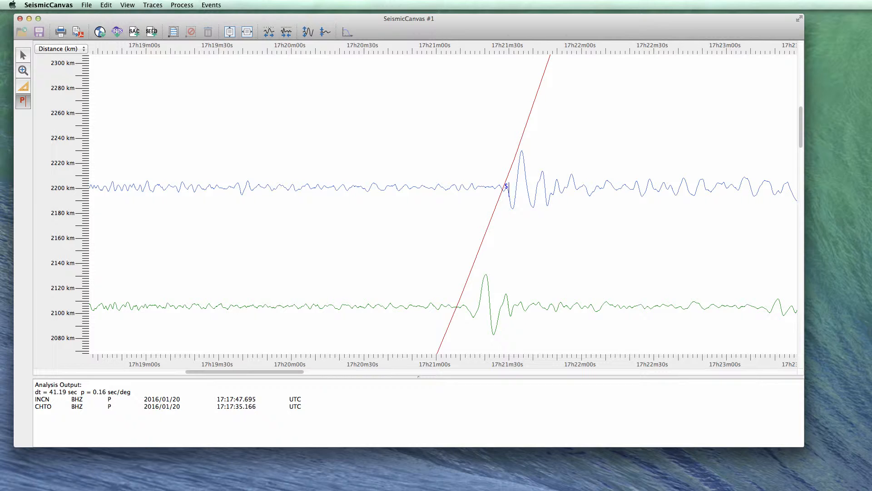
{"action": "left_click", "coordinate": [505, 190]}
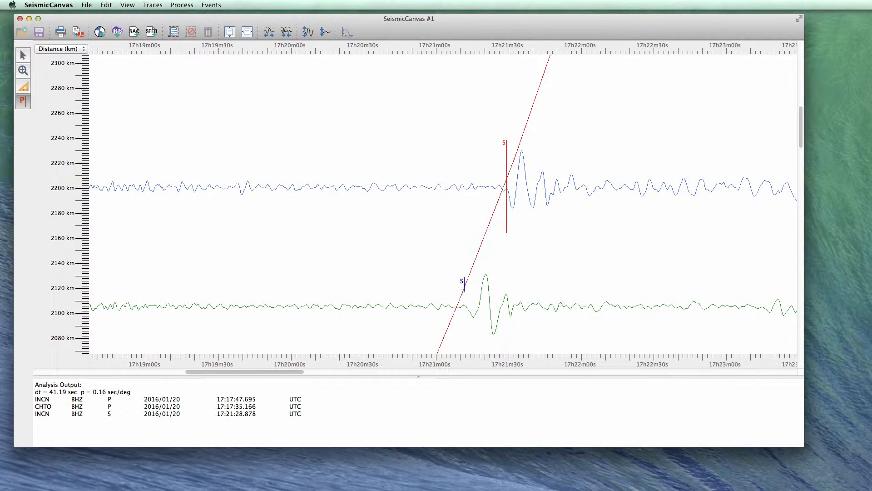
{"action": "left_click", "coordinate": [462, 306]}
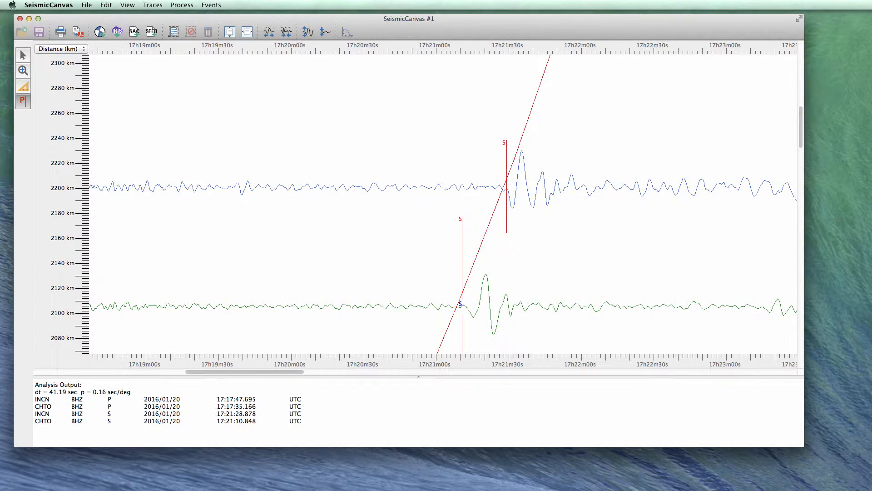
{"action": "left_click", "coordinate": [230, 32]}
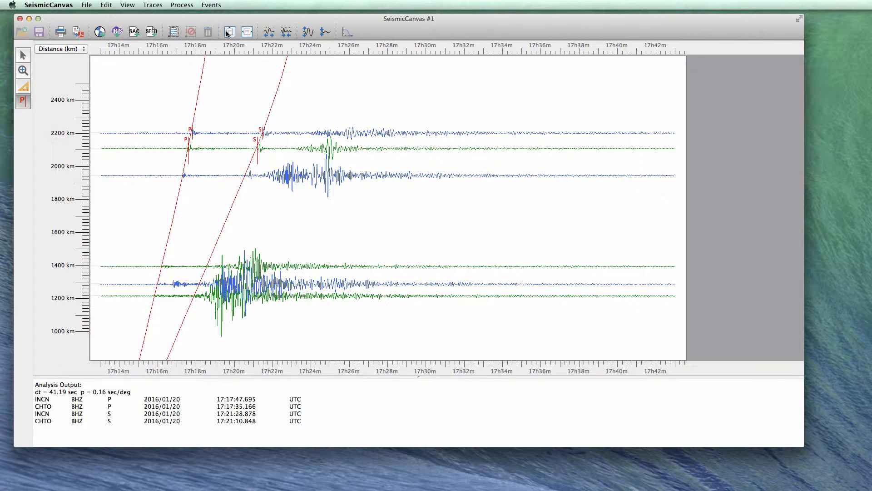
Step: Export the two most distant seismograms to the Desktop as SAC binary files with the naming pattern <net>.<sta>.<loc>.<cha>.sac
{"action": "left_click", "coordinate": [26, 54]}
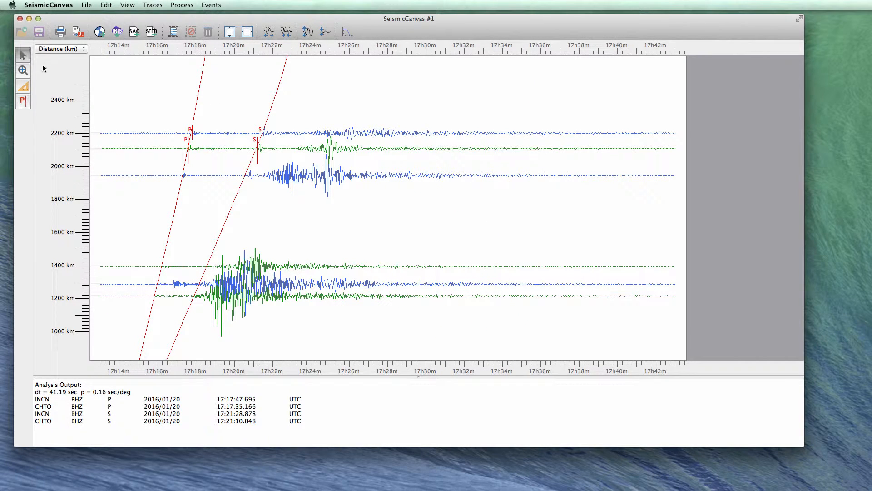
{"action": "left_click", "coordinate": [164, 134]}
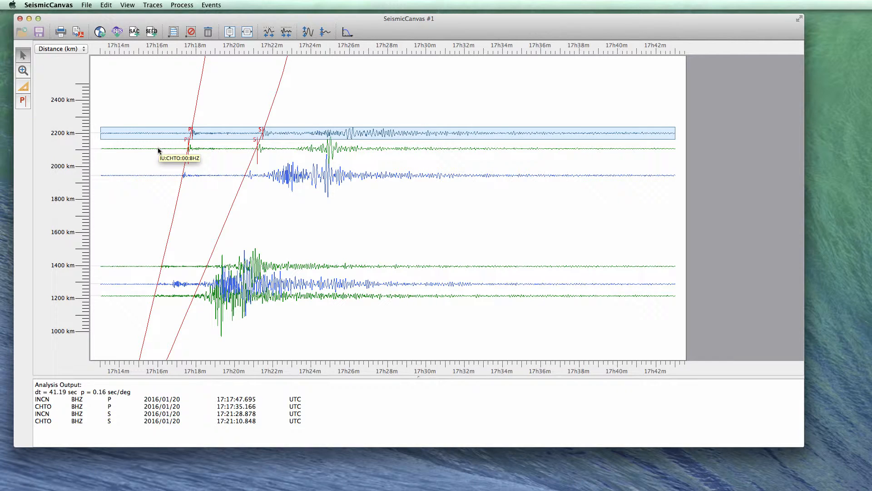
{"action": "left_click", "coordinate": [158, 150], "text": "shift"}
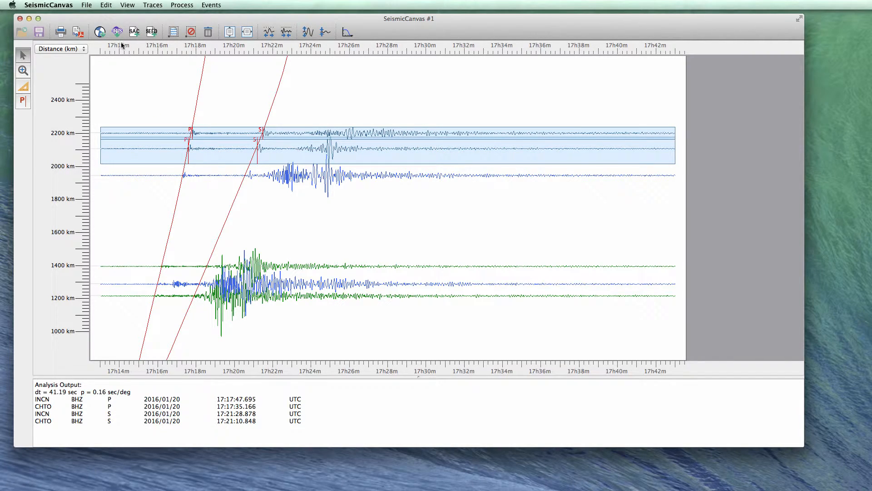
{"action": "left_click", "coordinate": [93, 4]}
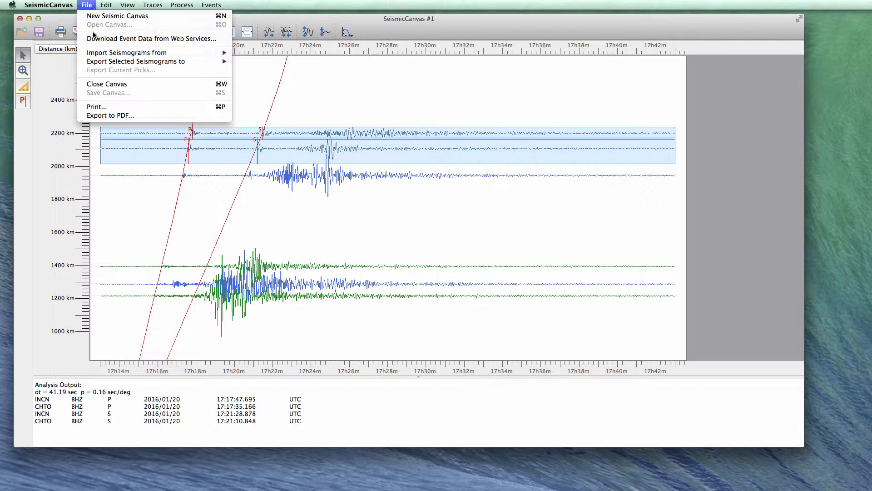
{"action": "mouse_move", "coordinate": [104, 63]}
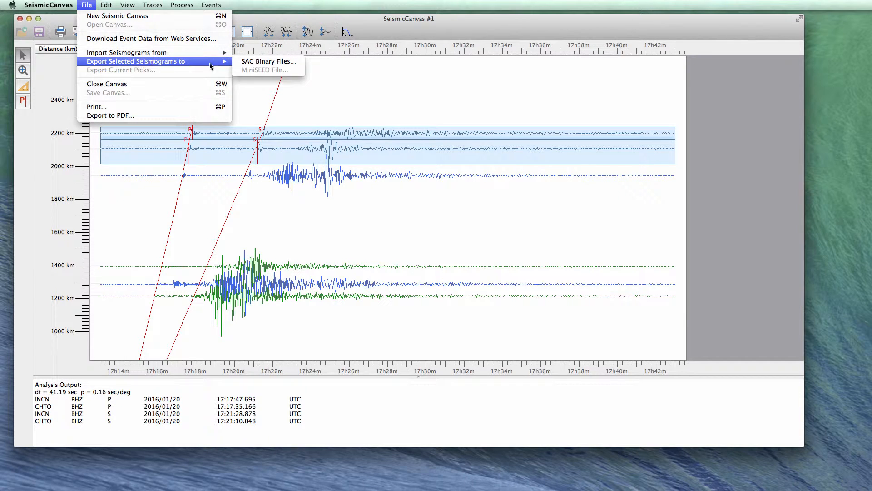
{"action": "left_click", "coordinate": [248, 66]}
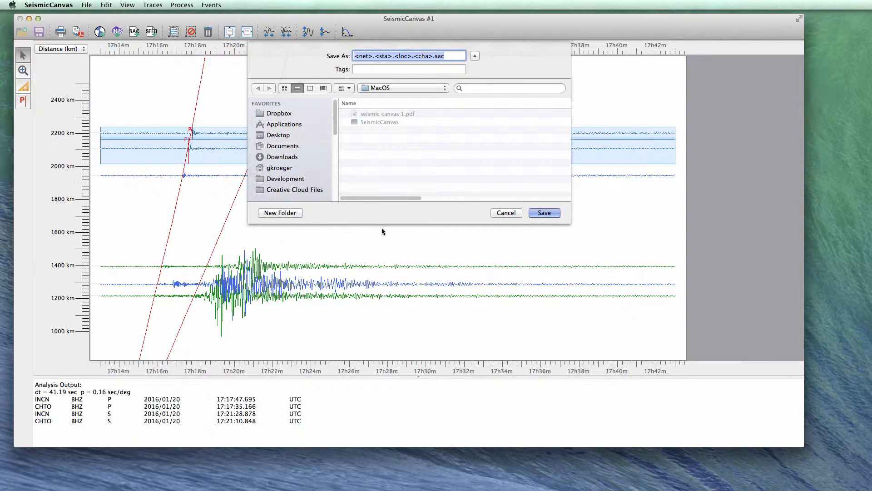
{"action": "left_click", "coordinate": [288, 135]}
{"action": "left_click", "coordinate": [539, 213]}
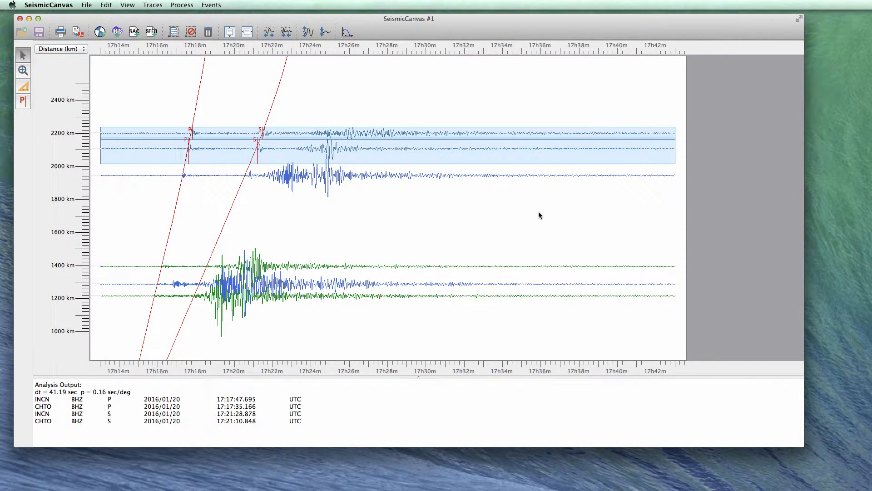
{"action": "left_click", "coordinate": [487, 200]}
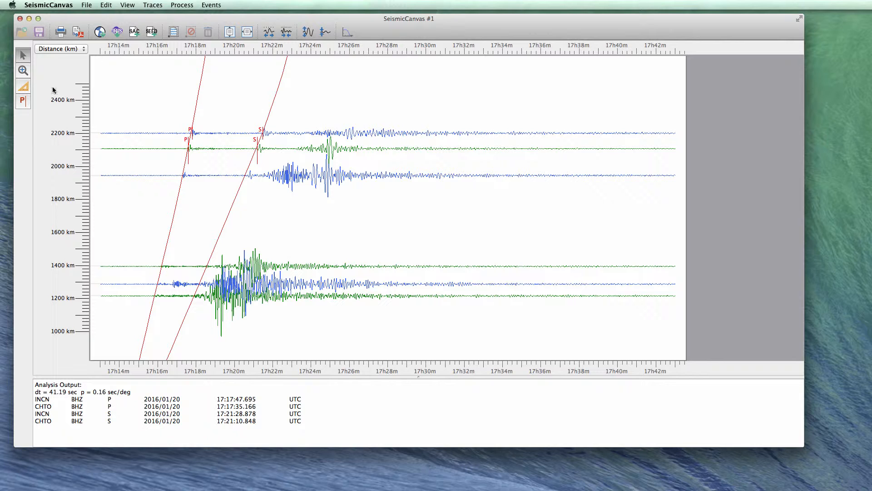
Step: Take the two green traces near 1400 km and 1220 km out of the record section's nearer group
{"action": "left_click", "coordinate": [23, 71]}
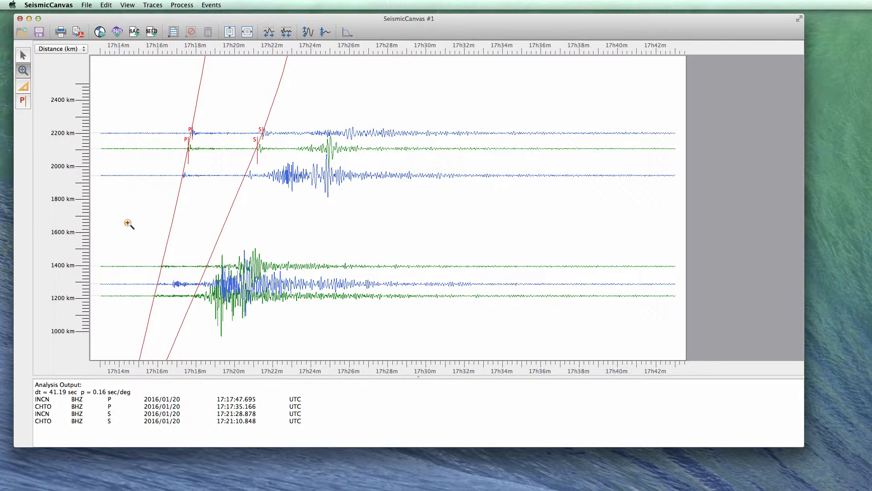
{"action": "left_click_drag", "start_coordinate": [129, 223], "coordinate": [343, 354]}
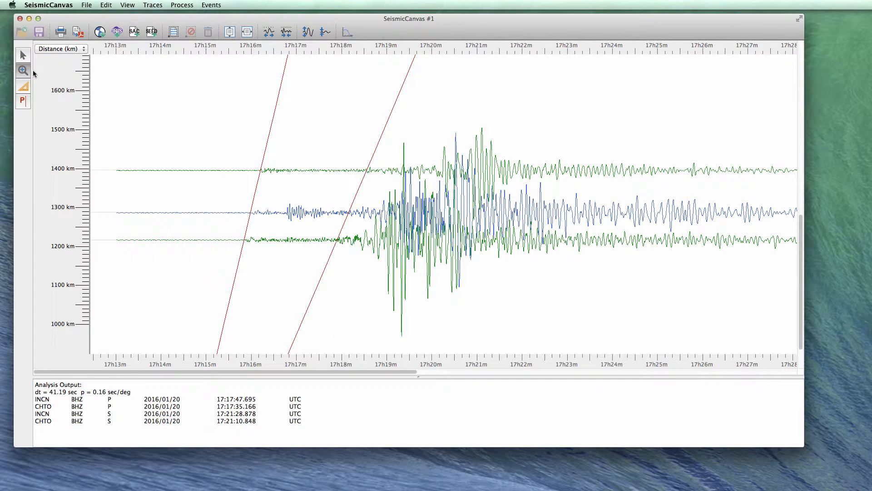
{"action": "left_click", "coordinate": [25, 56]}
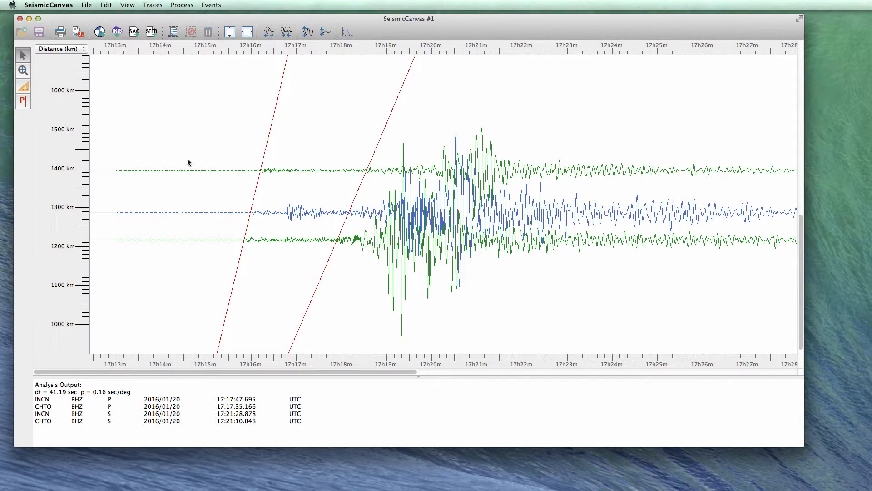
{"action": "left_click", "coordinate": [281, 173]}
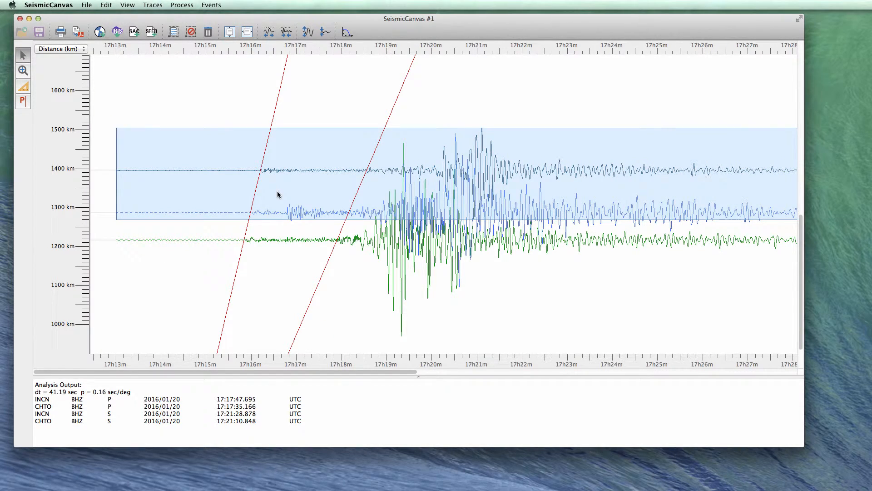
{"action": "left_click", "coordinate": [283, 242], "text": "shift"}
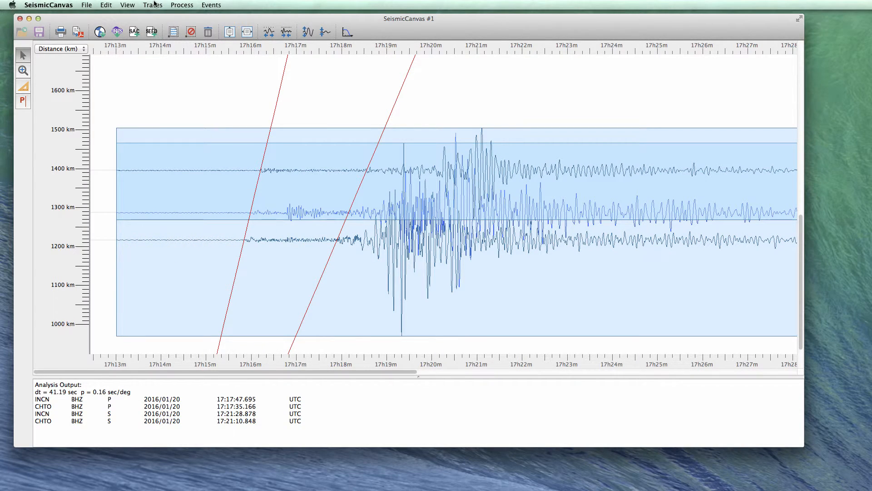
{"action": "left_click", "coordinate": [154, 4]}
{"action": "left_click", "coordinate": [160, 101]}
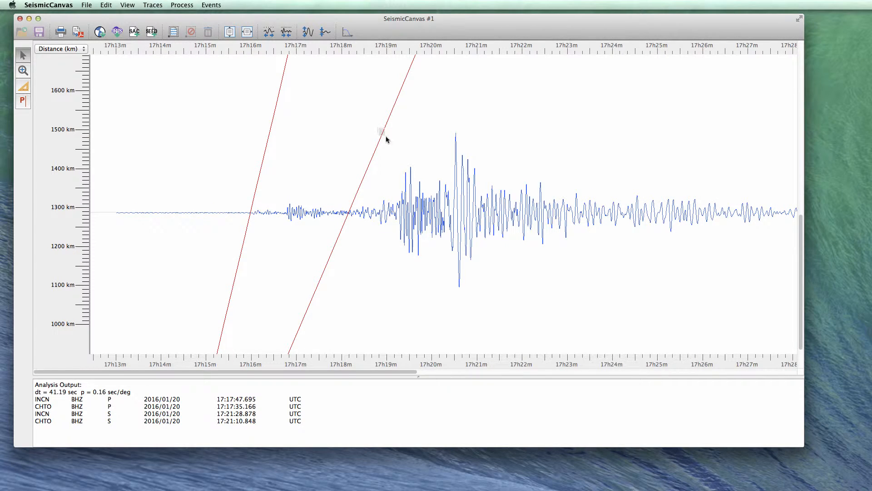
Step: Find the minimum, maximum and mean of the blue trace near 1290 km between about 17h18m50s and 17h21m55s
{"action": "mouse_move", "coordinate": [386, 137]}
{"action": "left_mouse_down"}
{"action": "mouse_move", "coordinate": [462, 220]}
{"action": "mouse_move", "coordinate": [519, 260]}
{"action": "left_mouse_up"}
{"action": "left_click", "coordinate": [181, 5]}
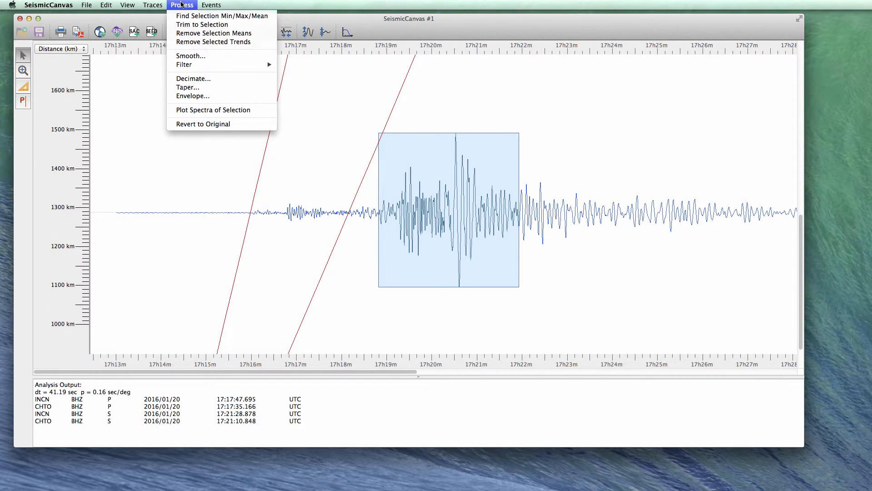
{"action": "left_click", "coordinate": [183, 16]}
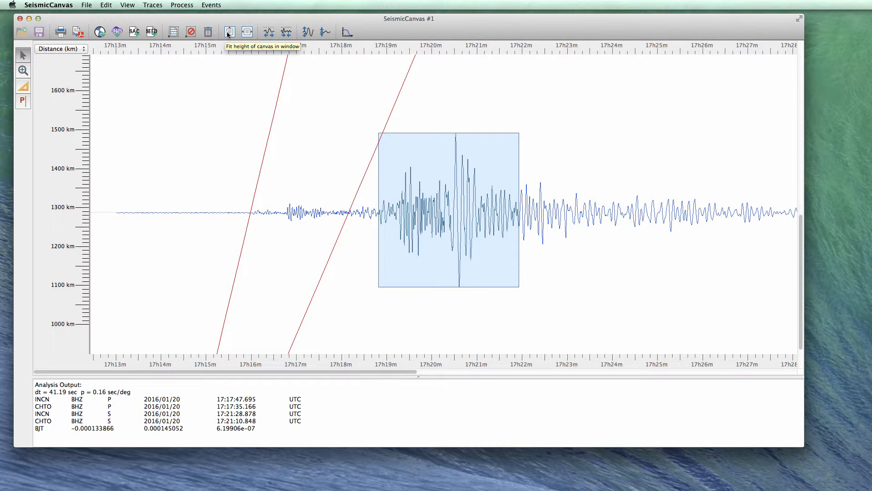
Step: Plot the spectra of the selected window, export the plot to the Desktop as Spectra from Canvas #1.pdf and close it
{"action": "left_click", "coordinate": [183, 5]}
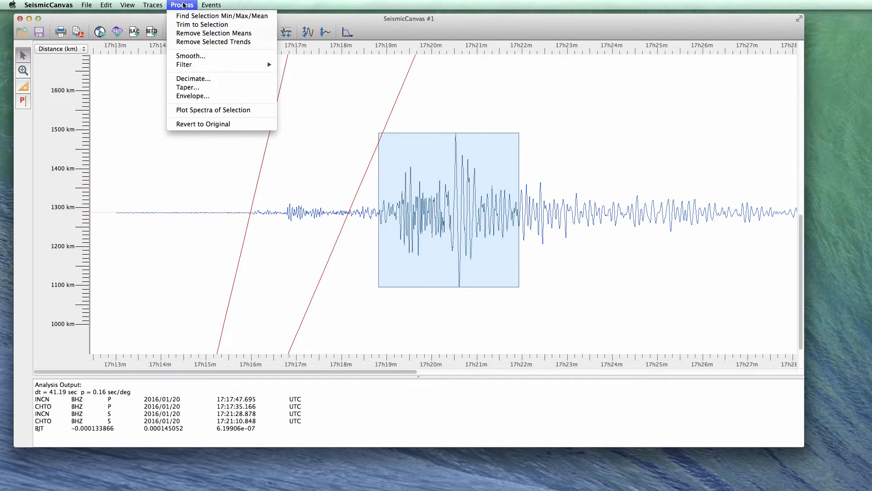
{"action": "left_click", "coordinate": [207, 110]}
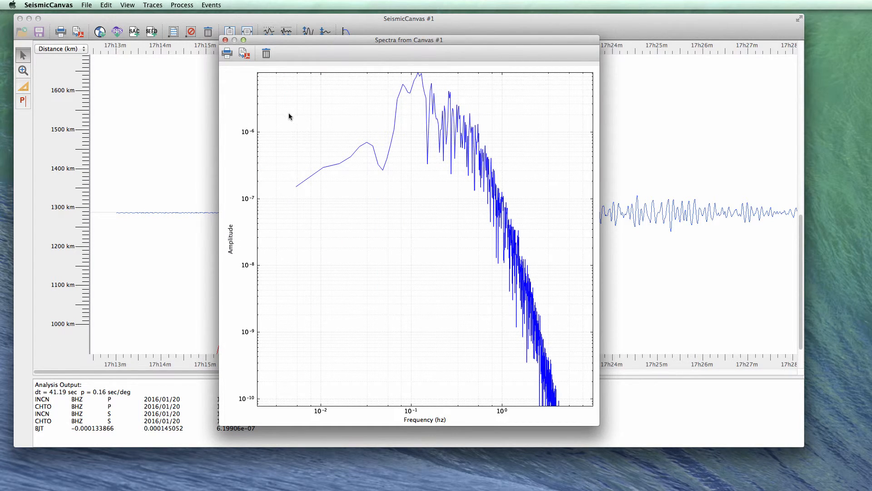
{"action": "left_click", "coordinate": [244, 53]}
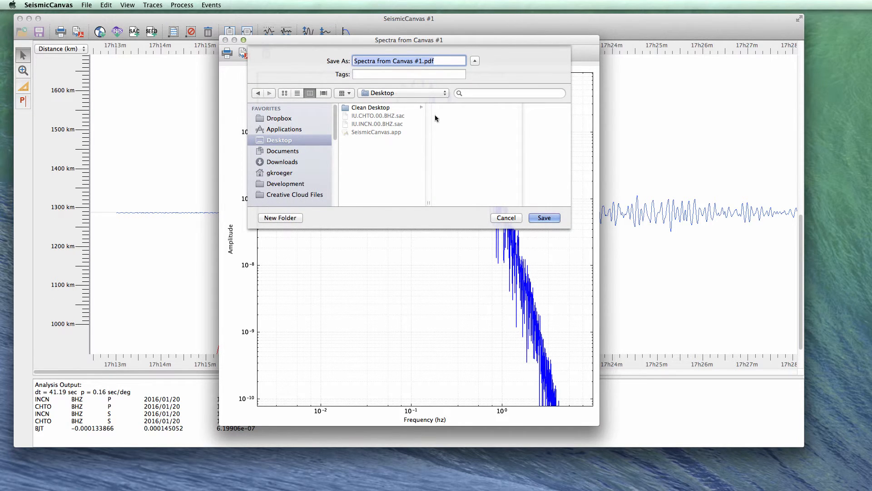
{"action": "left_click", "coordinate": [544, 218]}
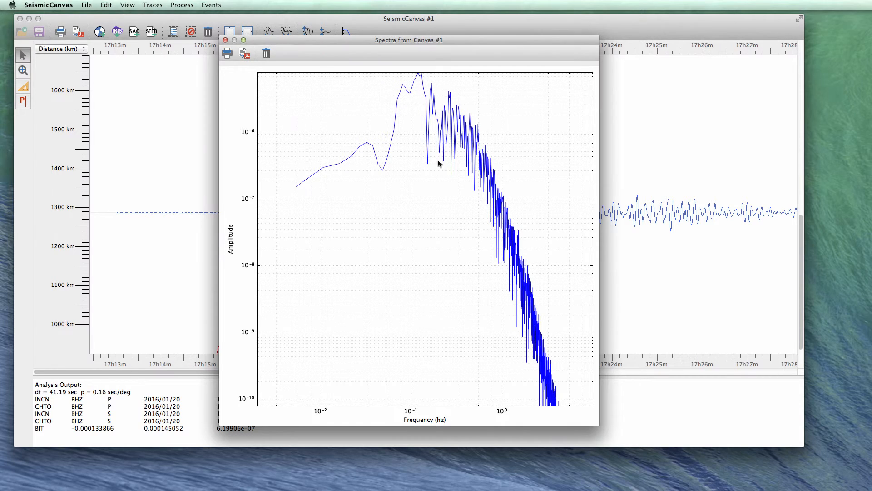
{"action": "left_click", "coordinate": [225, 40]}
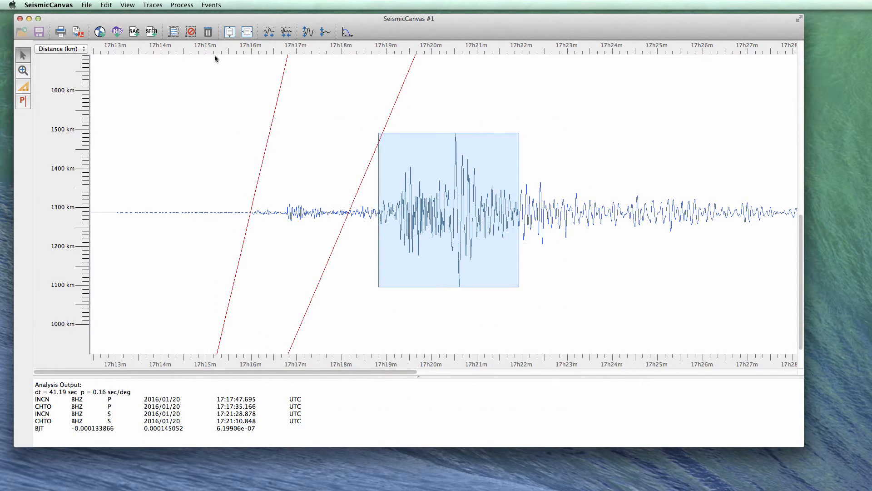
Step: Print one copy of the seismic canvas, all pages, on US Letter paper in landscape orientation
{"action": "left_click", "coordinate": [87, 6]}
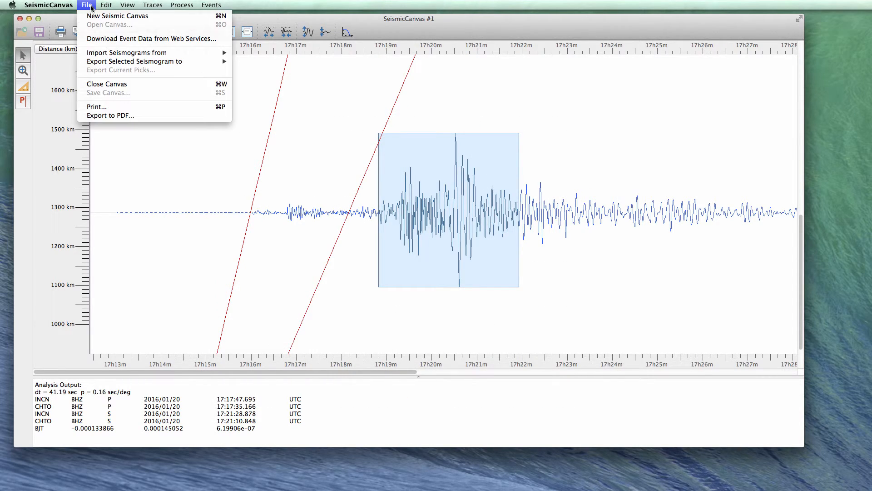
{"action": "left_click", "coordinate": [136, 107]}
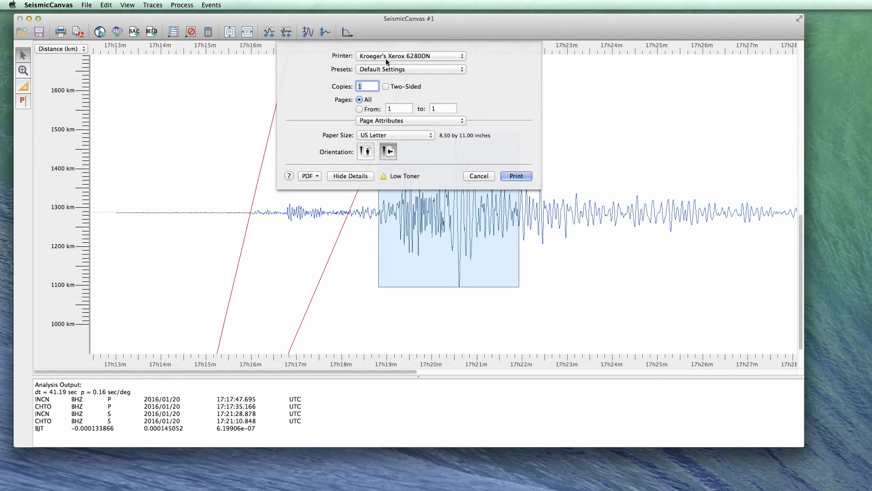
{"action": "left_click", "coordinate": [509, 177]}
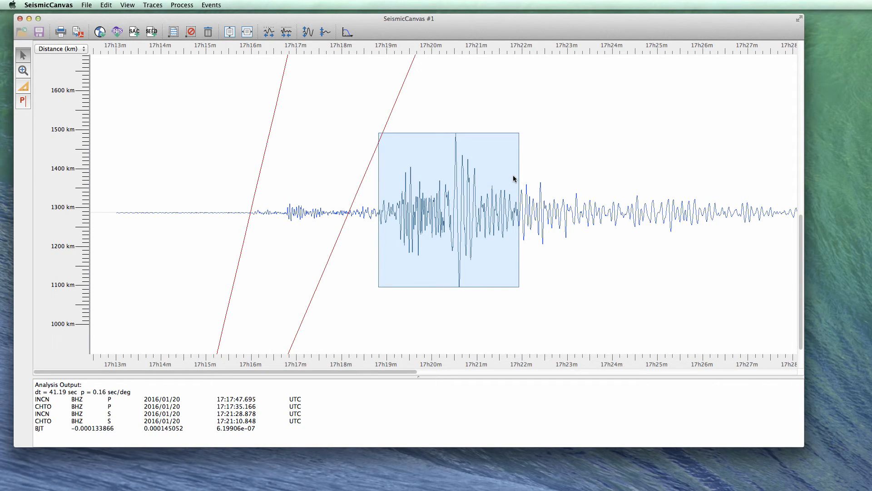